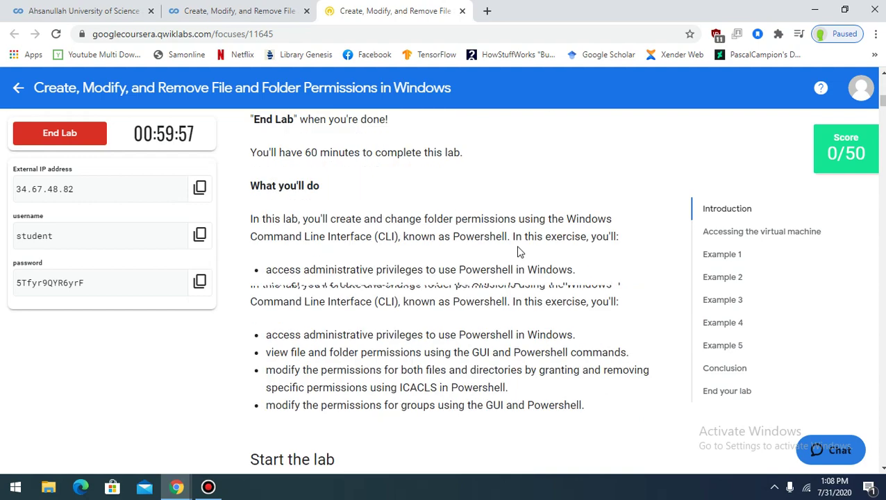
Scroll the lab instructions to the 'Option 1: Windows Users: Connecting to your VM via RDP' section
scroll(517, 251, up, 1)
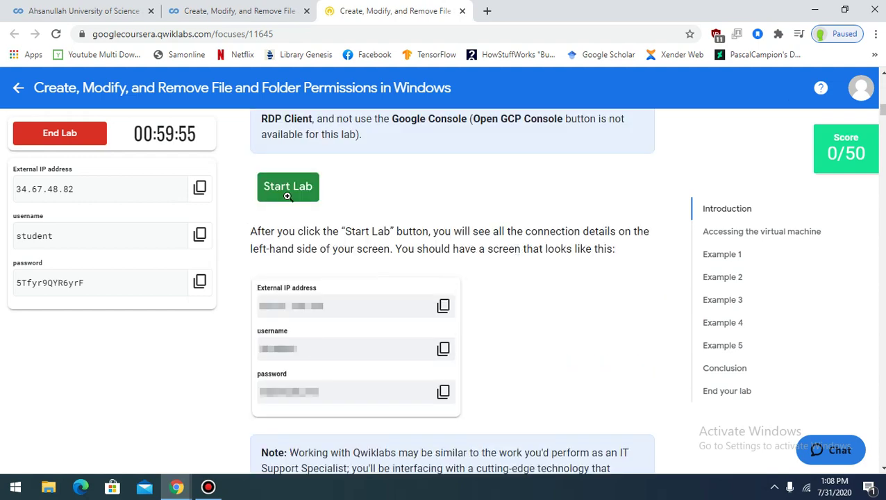
scroll(461, 316, down, 2)
scroll(355, 284, down, 7)
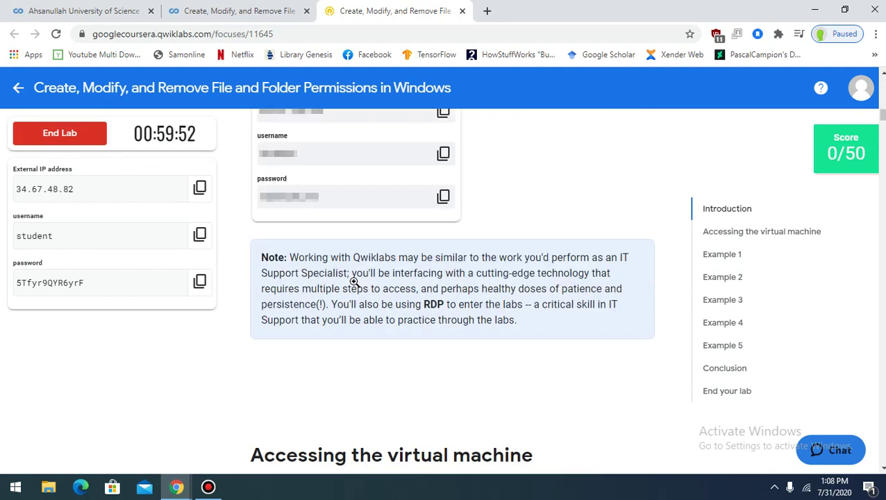
scroll(356, 286, down, 2)
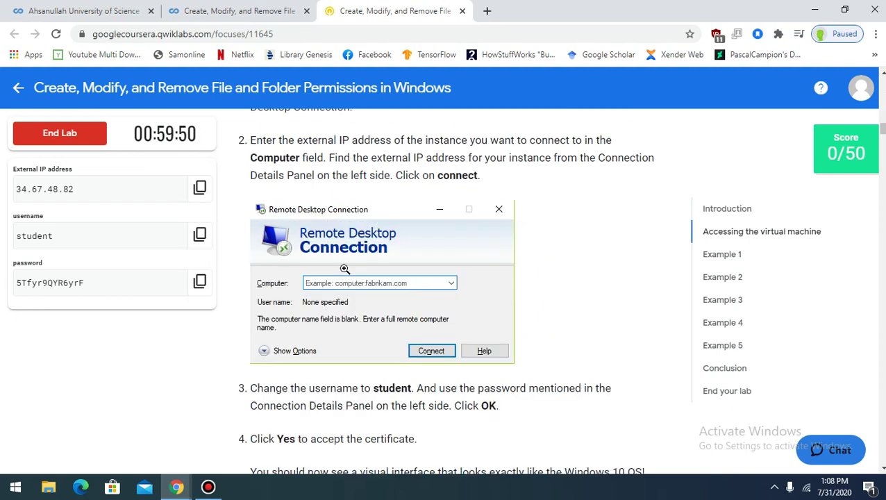
scroll(284, 188, up, 1)
scroll(283, 188, up, 1)
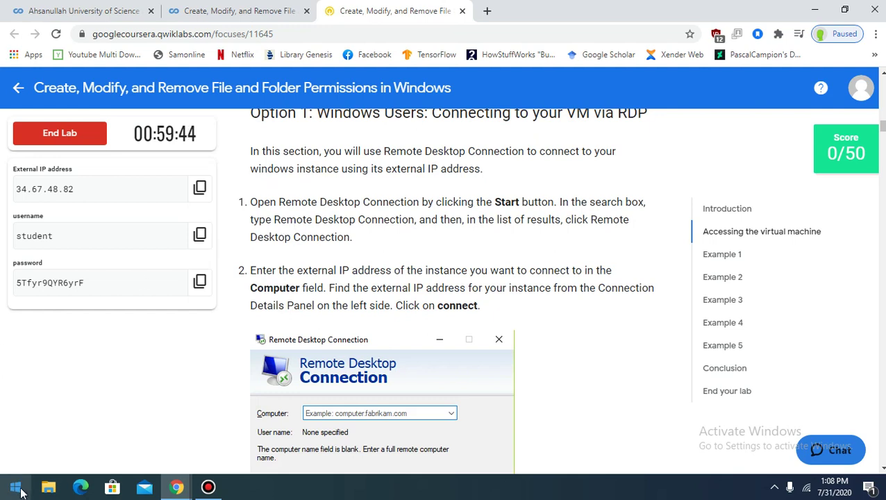
Launch Remote Desktop Connection and connect to the lab VM at 34.67.48.82
click(17, 488)
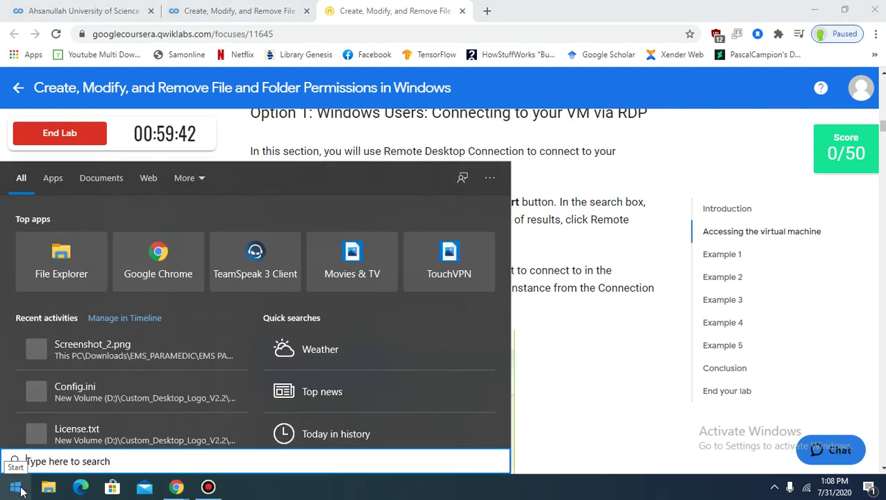
text(re)
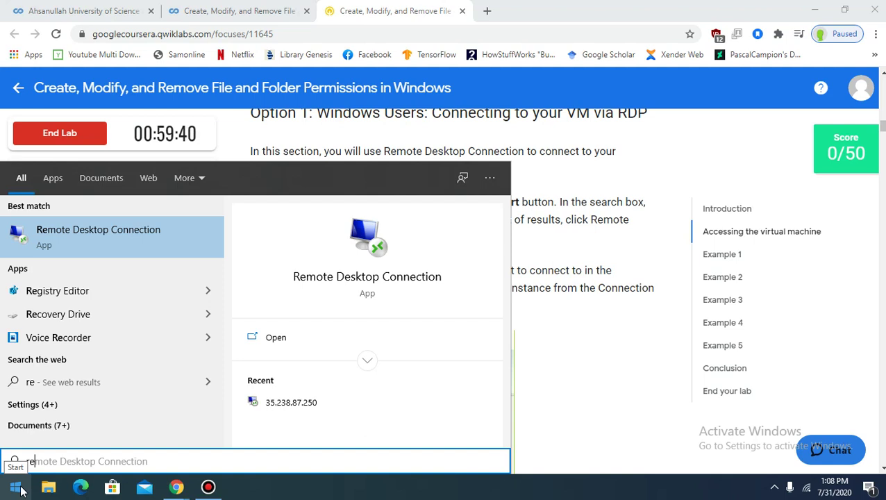
key(Return)
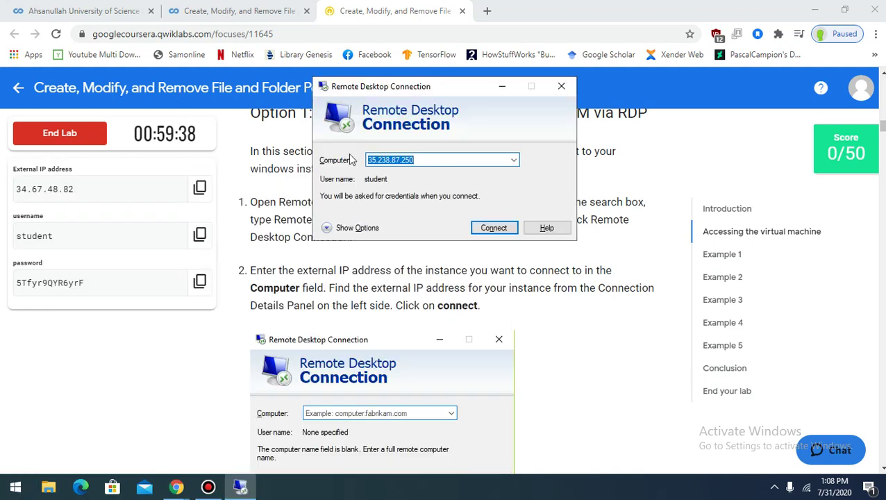
click(451, 162)
key(BackSpace)
key(BackSpace)
key(BackSpace)
key(BackSpace)
key(BackSpace)
key(BackSpace)
key(BackSpace)
key(BackSpace)
key(BackSpace)
key(BackSpace)
key(BackSpace)
key(BackSpace)
key(BackSpace)
key(BackSpace)
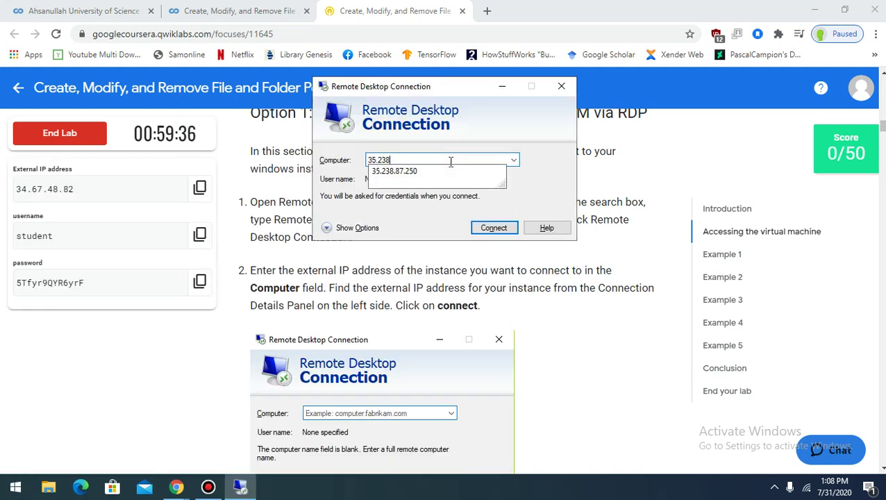
click(200, 189)
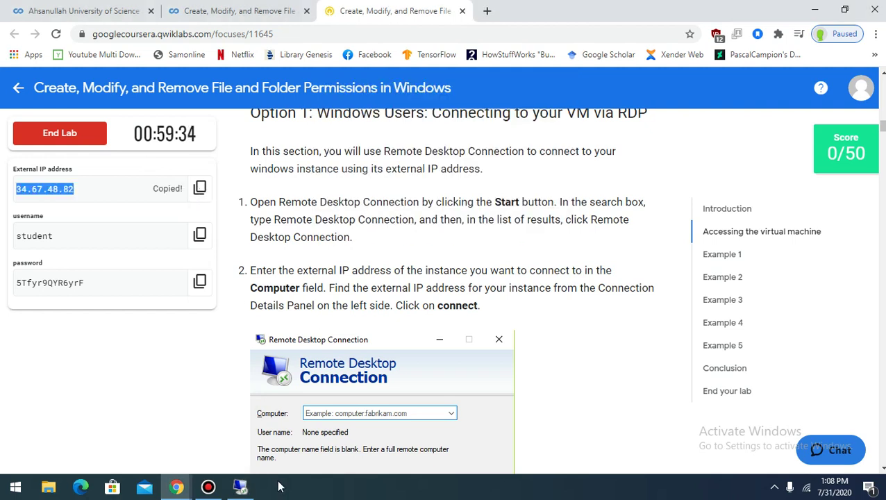
click(241, 486)
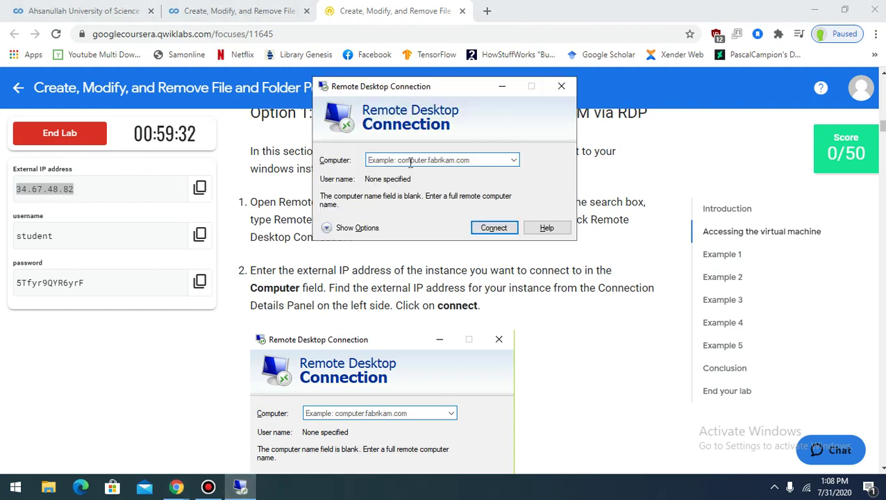
key(ctrl+v)
click(490, 229)
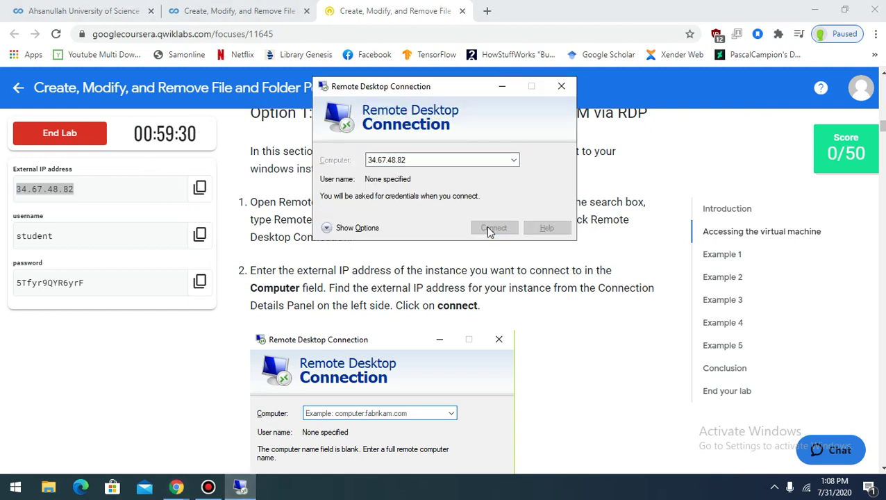
Paste the lab username and password into the credentials prompt and accept the unverified certificate
click(200, 235)
click(248, 488)
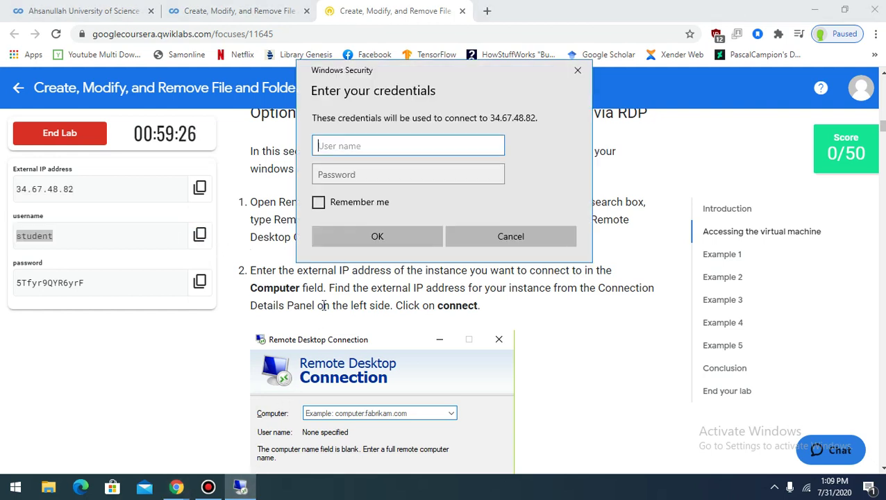
key(ctrl+v)
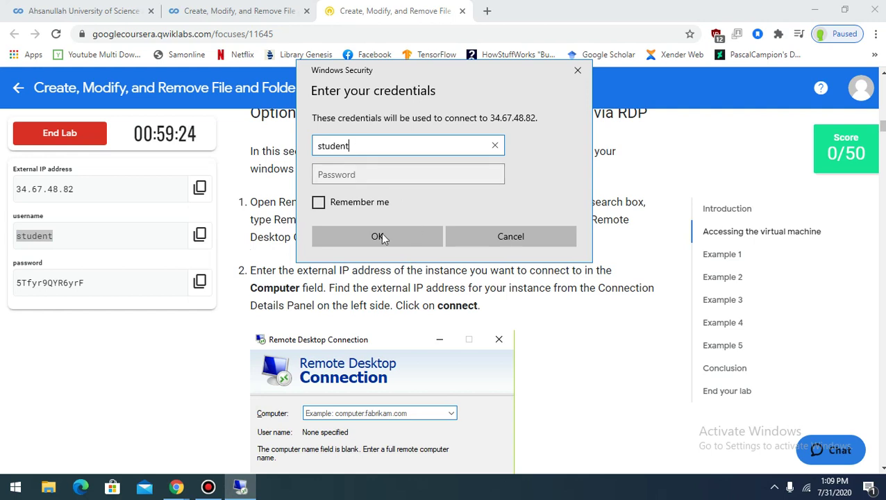
click(200, 281)
click(241, 486)
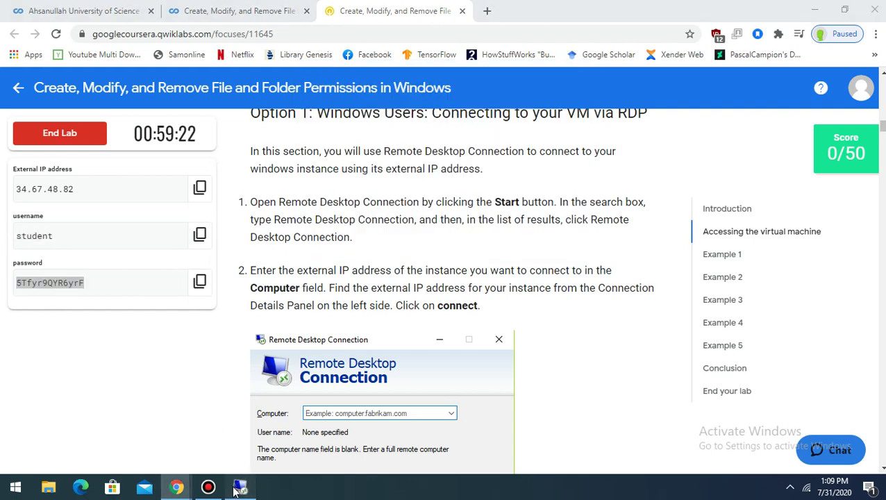
click(330, 172)
key(ctrl+v)
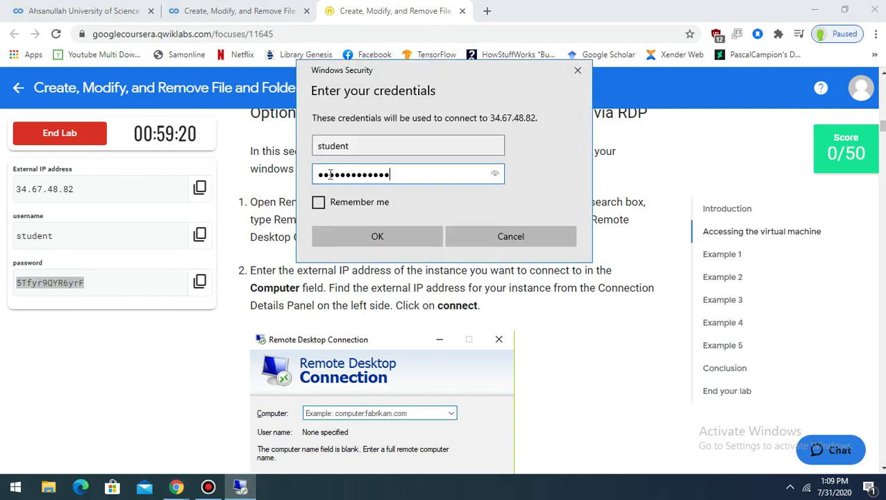
click(413, 237)
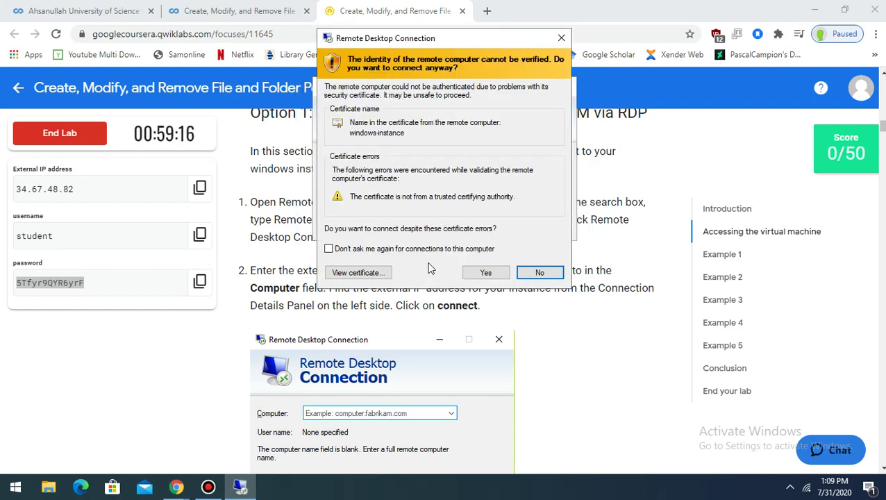
click(482, 273)
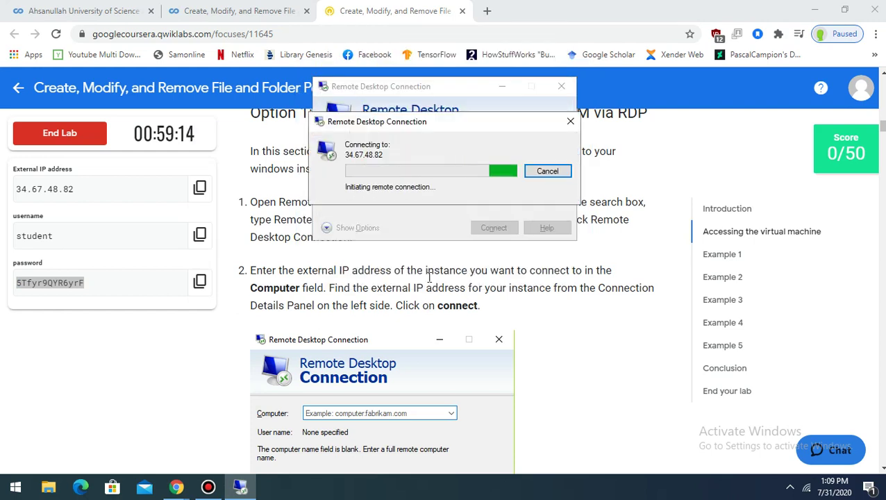
scroll(430, 285, down, 2)
scroll(430, 284, down, 2)
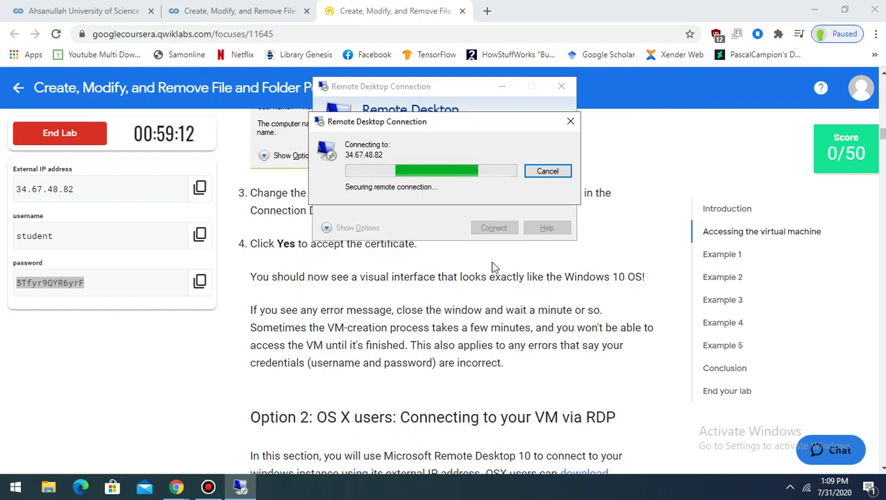
scroll(496, 265, up, 1)
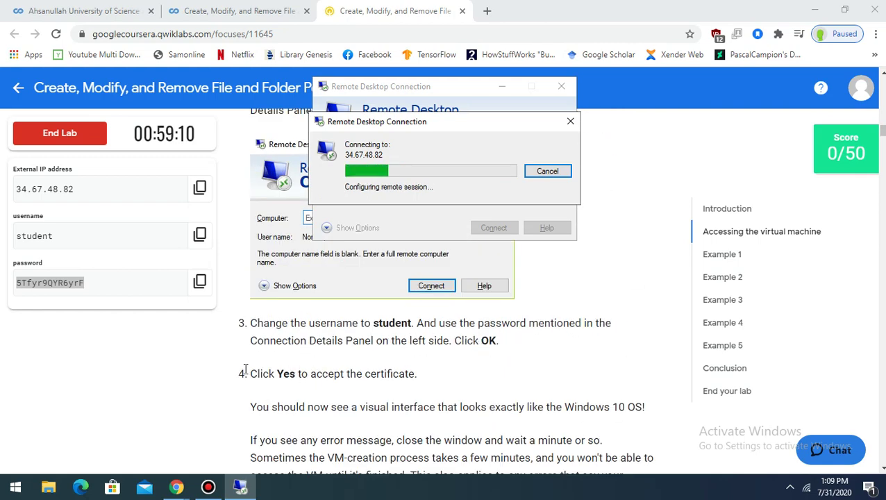
scroll(313, 366, down, 7)
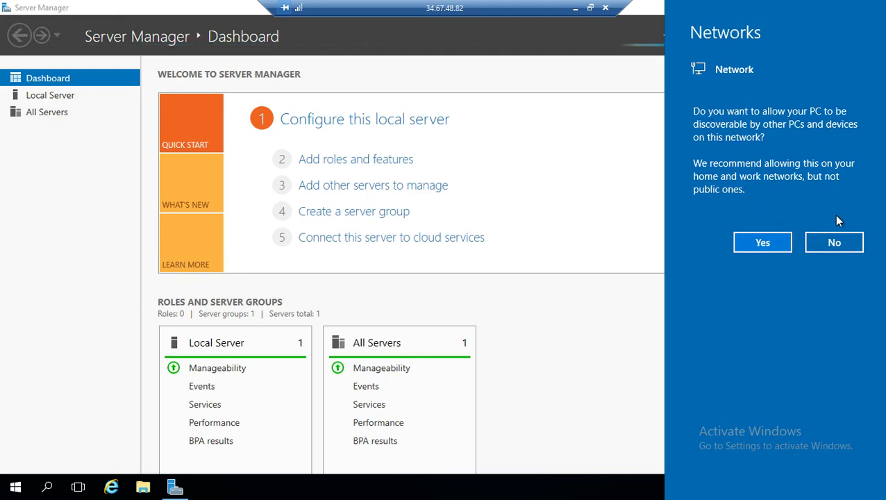
Decline network discovery and minimize Server Manager to show the VM desktop
click(838, 241)
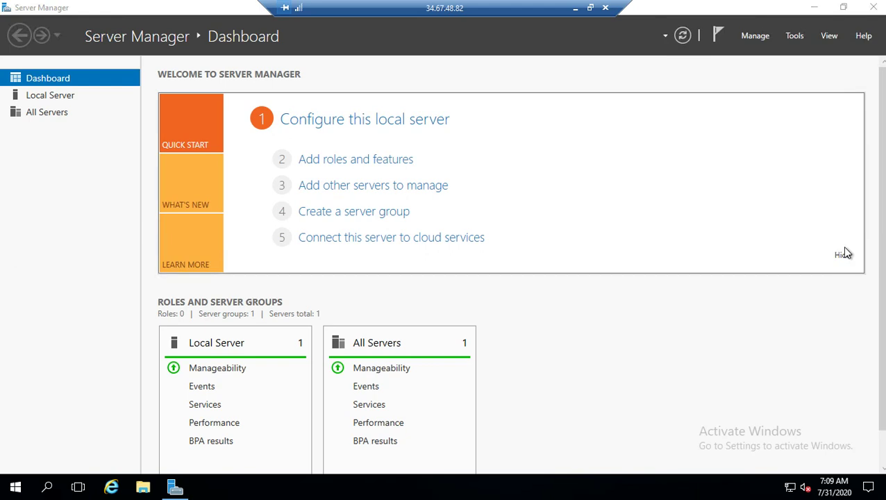
click(178, 489)
click(180, 491)
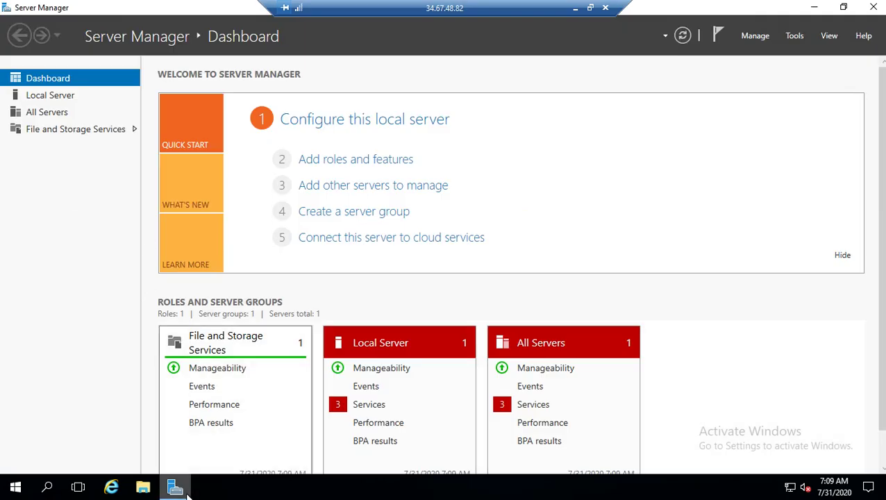
click(173, 489)
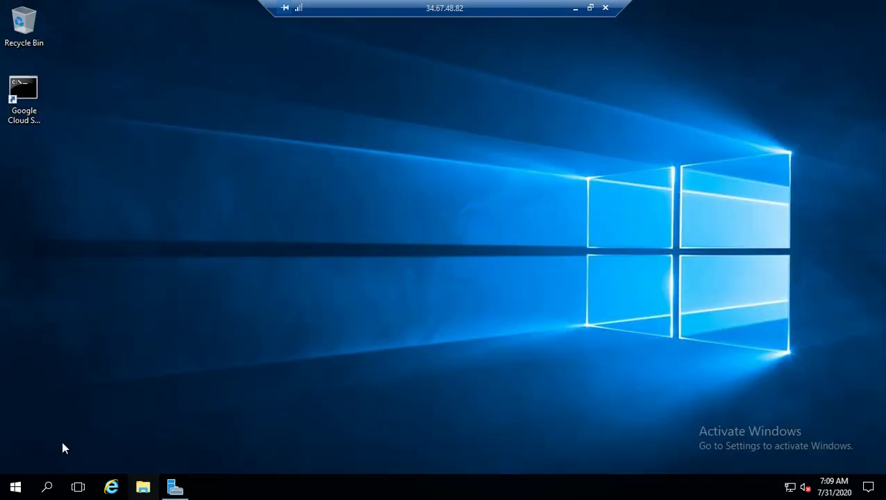
In File Explorer, browse This PC > Local Disk (C:) > Users > Qwiklab > Documents
click(142, 486)
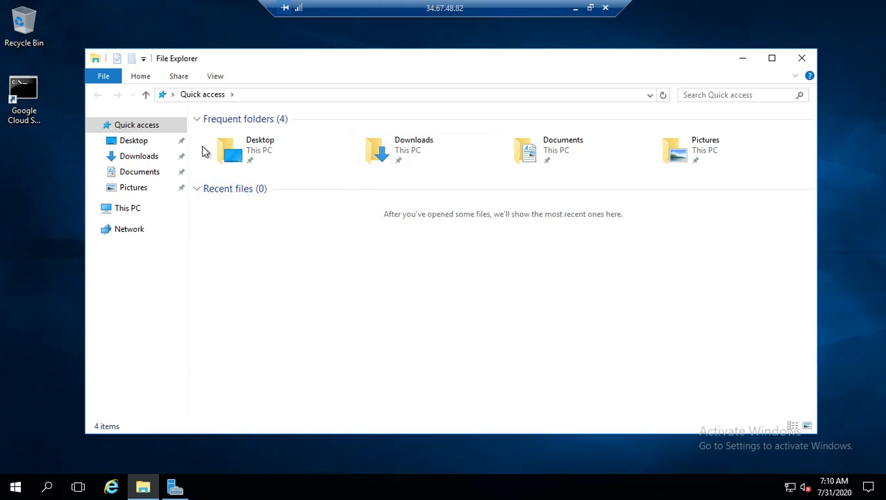
double_click(264, 146)
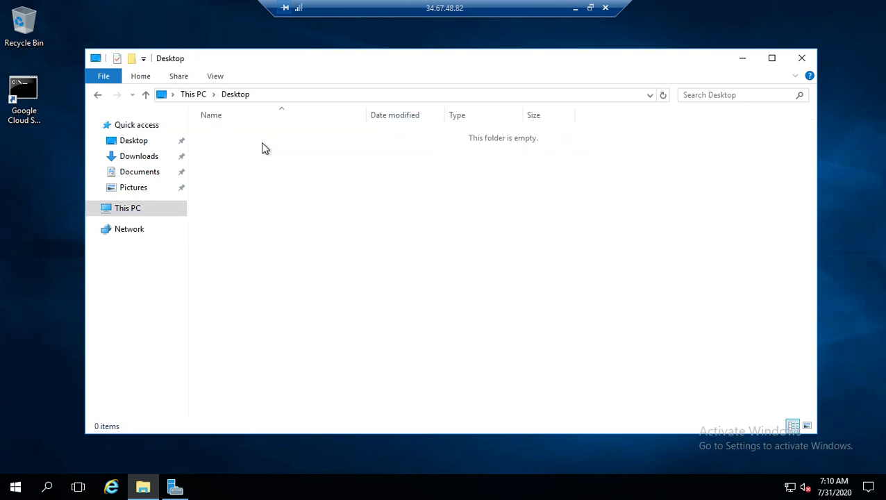
click(138, 211)
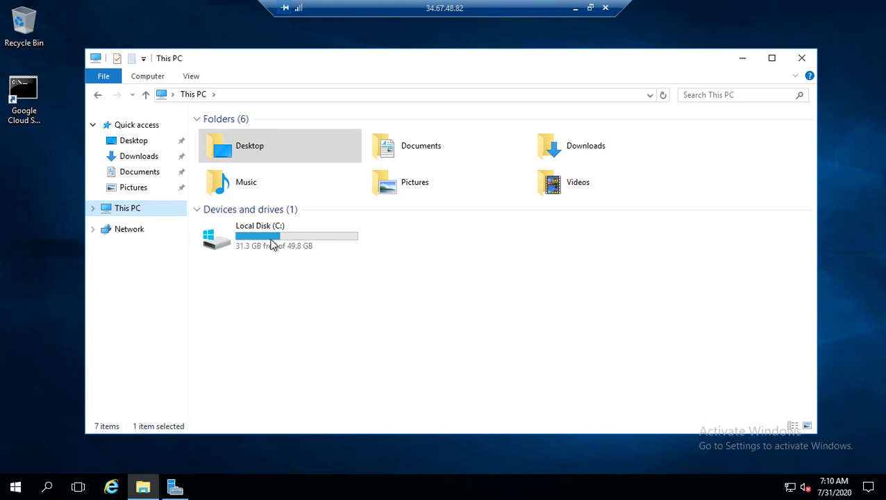
double_click(272, 245)
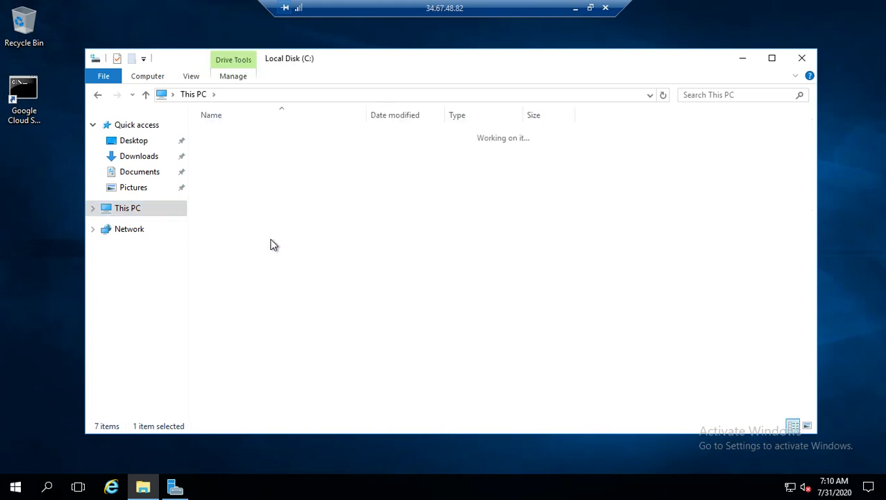
double_click(223, 178)
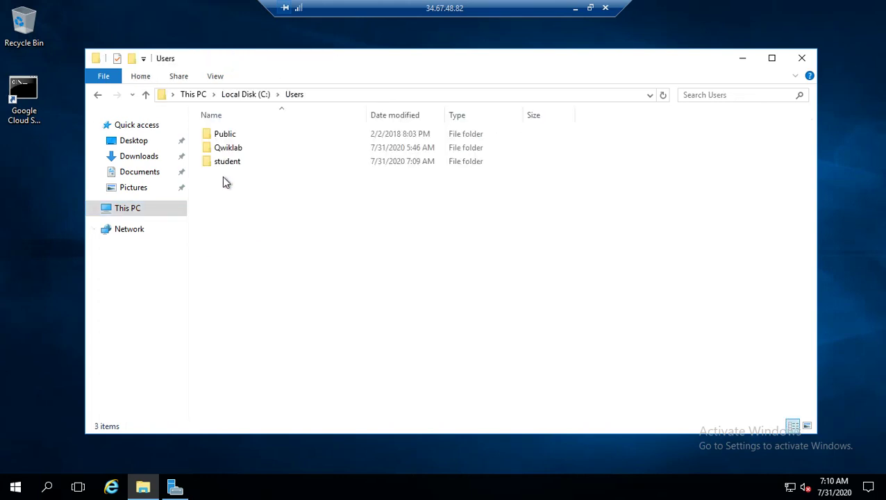
double_click(229, 149)
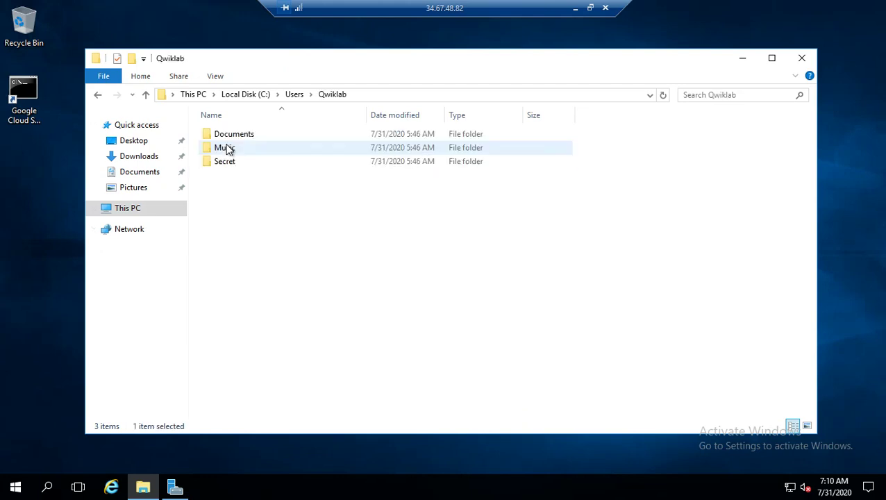
double_click(241, 138)
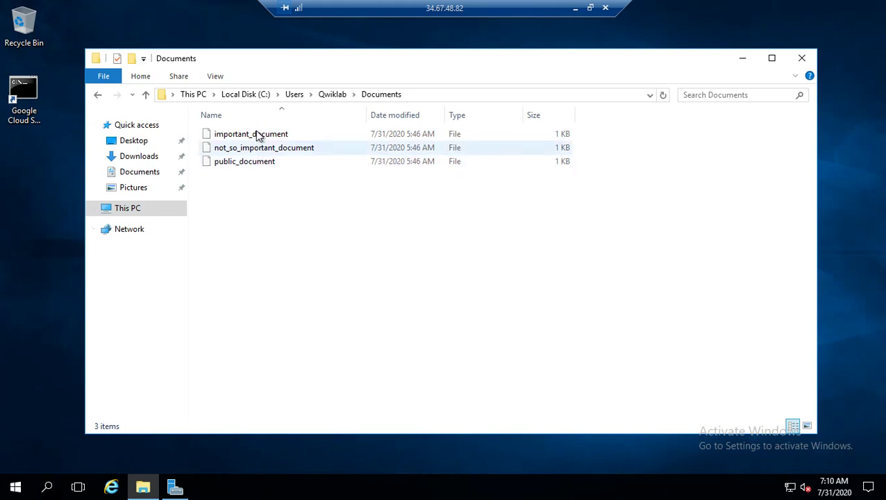
click(259, 136)
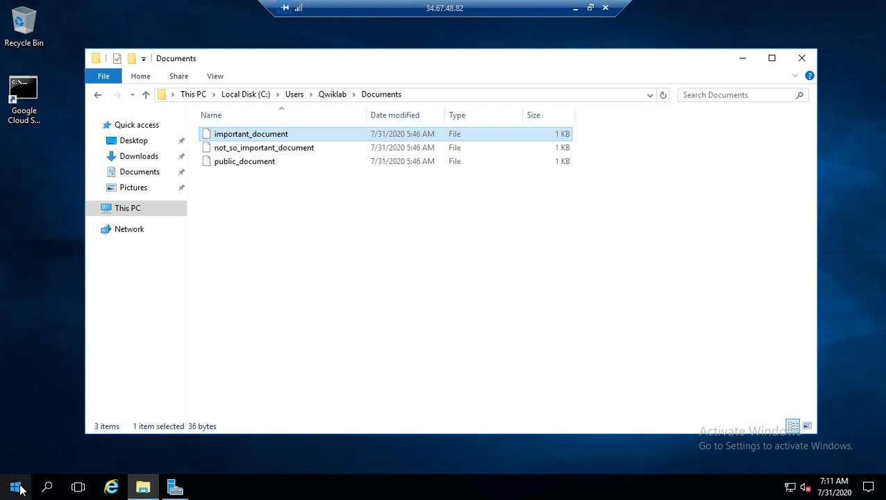
Launch a regular Command Prompt with cmd from the Run box, then close it and launch it again
key(super+r)
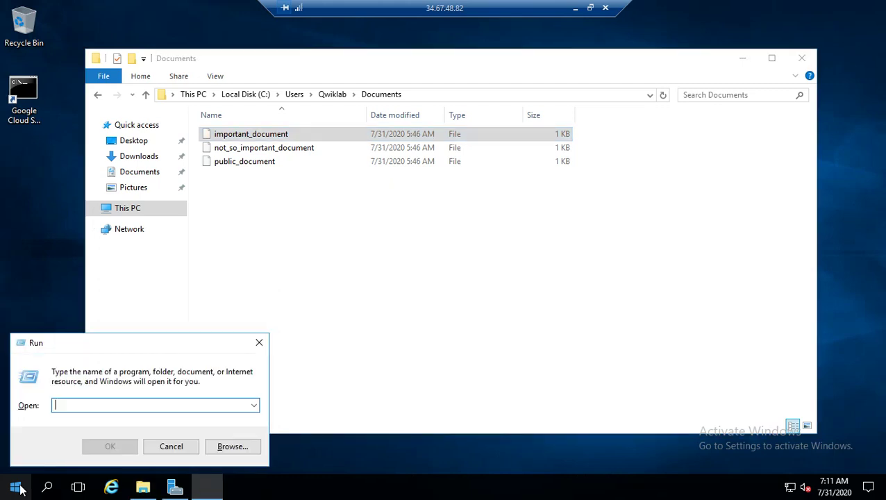
text(cmd)
key(Return)
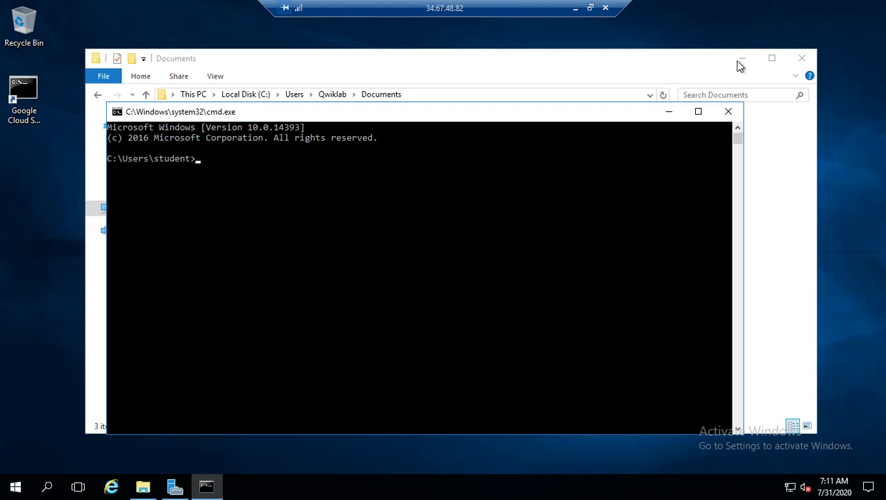
click(727, 112)
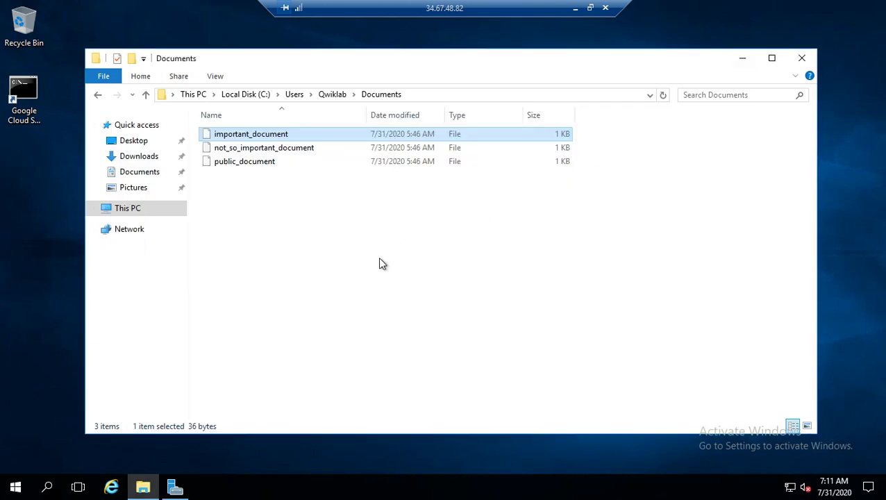
key(super+r)
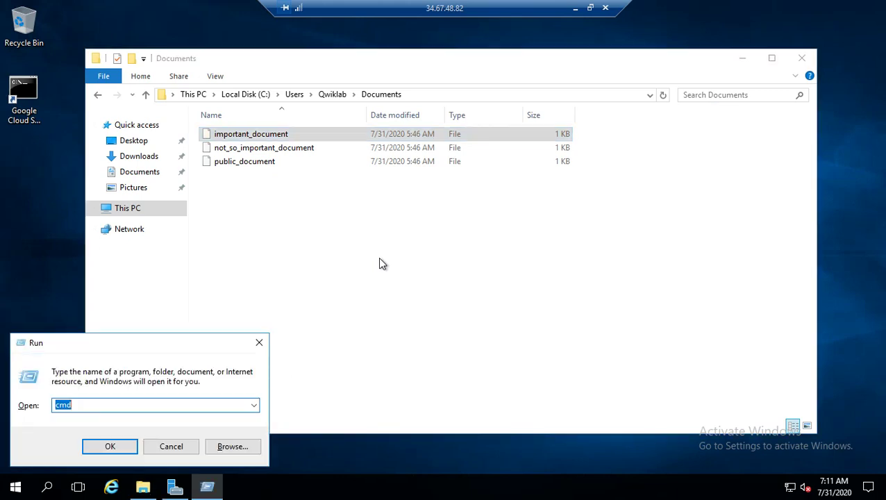
key(Return)
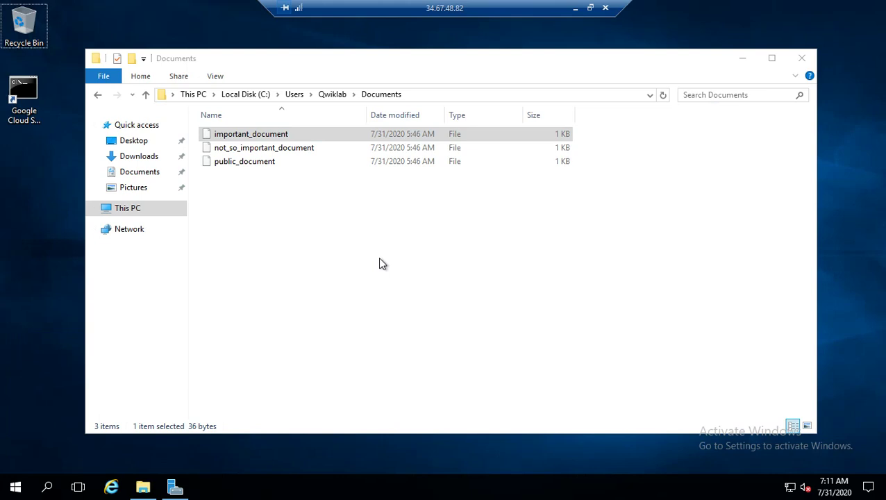
Search for cmd and run it as administrator, approving the elevation prompt
key(super+s)
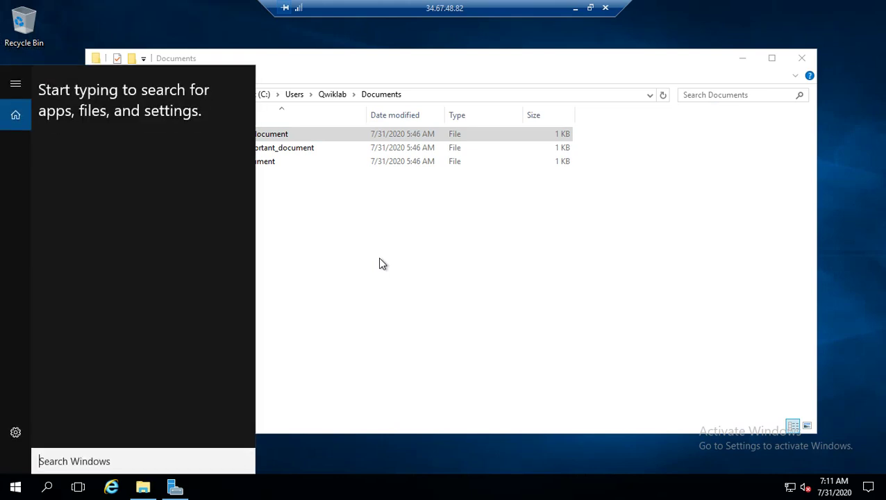
text(cmd)
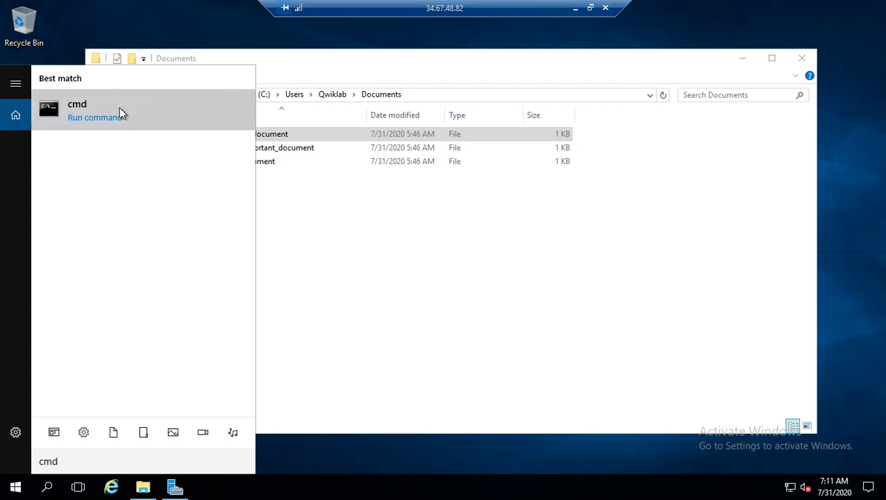
right_click(119, 109)
click(135, 128)
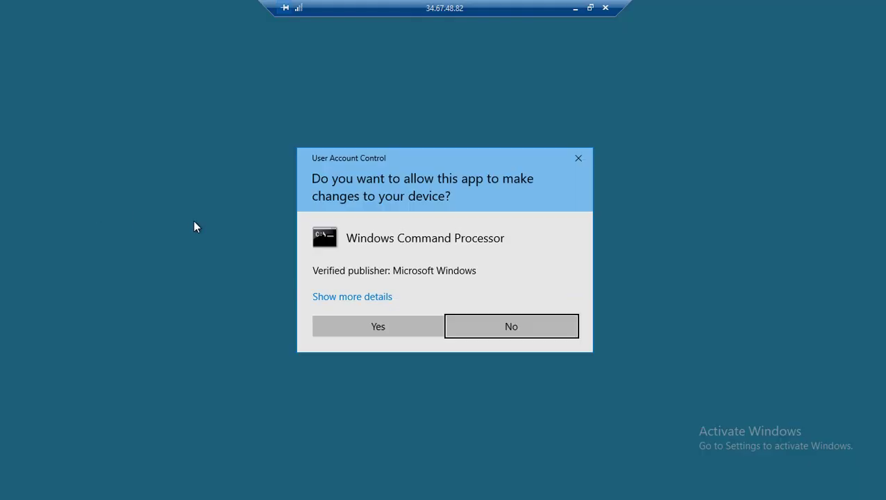
click(411, 325)
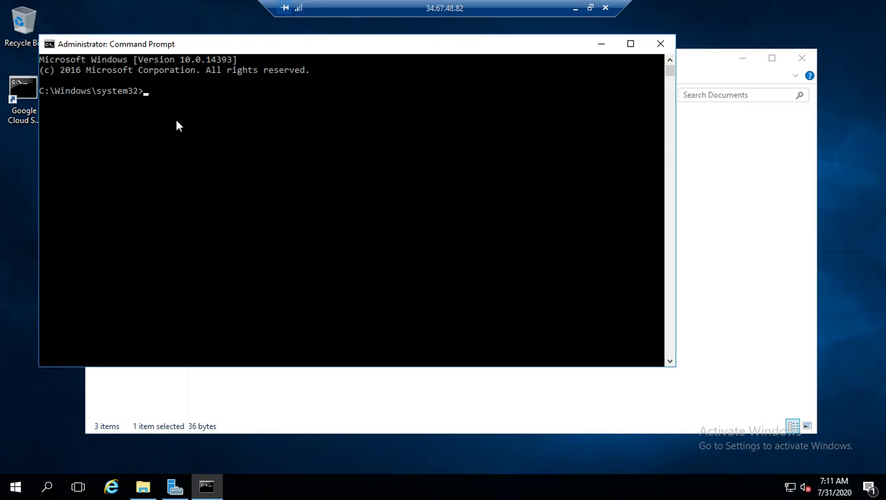
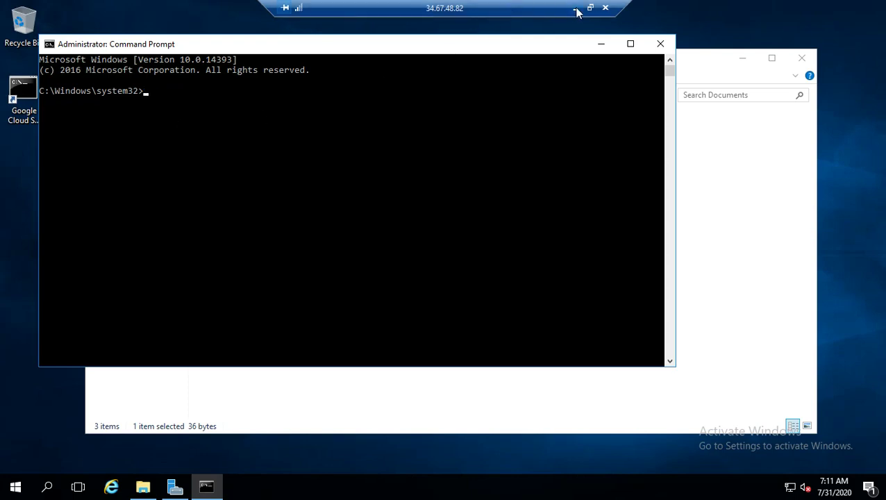
Erase a mistaken paste, then copy Example 1's ICACLS command for important_document from the lab page
click(574, 8)
scroll(442, 289, down, 5)
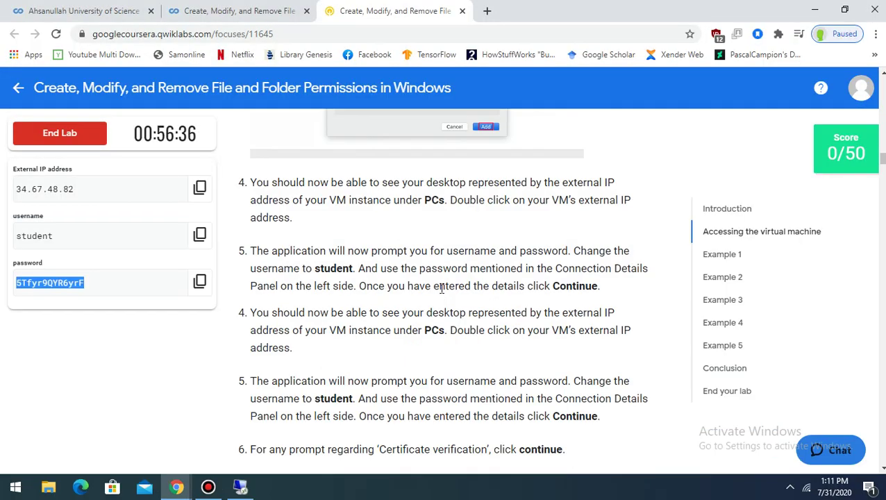
click(730, 256)
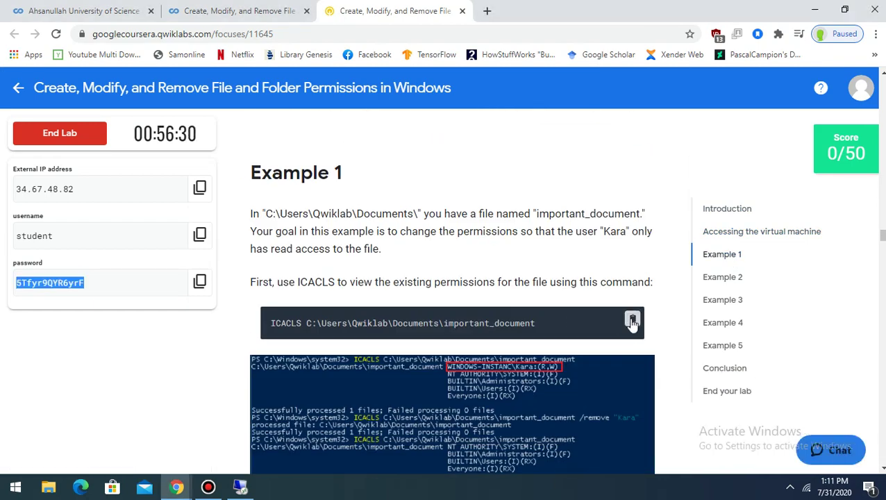
click(634, 327)
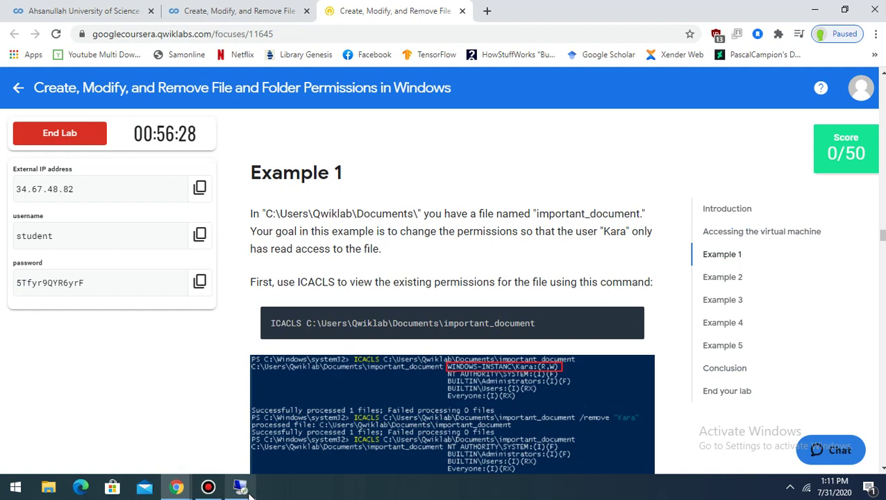
click(244, 492)
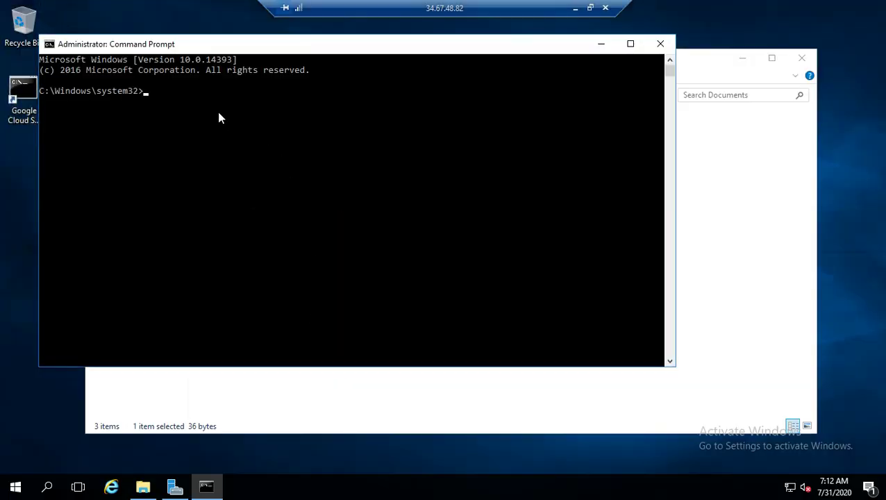
Run ICACLS C:\Users\Qwiklab\Documents\important_document to list the file's current permissions
text(ICACLS C:\Users\Qwiklab\Documents\important_document)
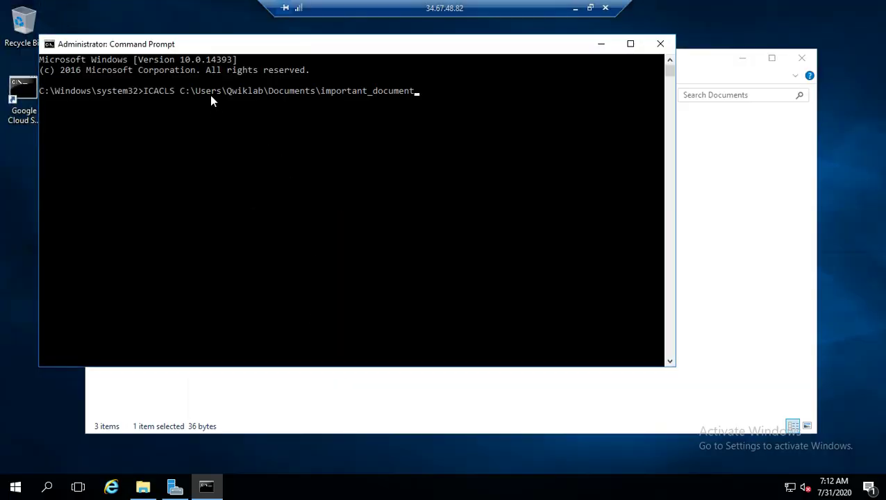
key(Return)
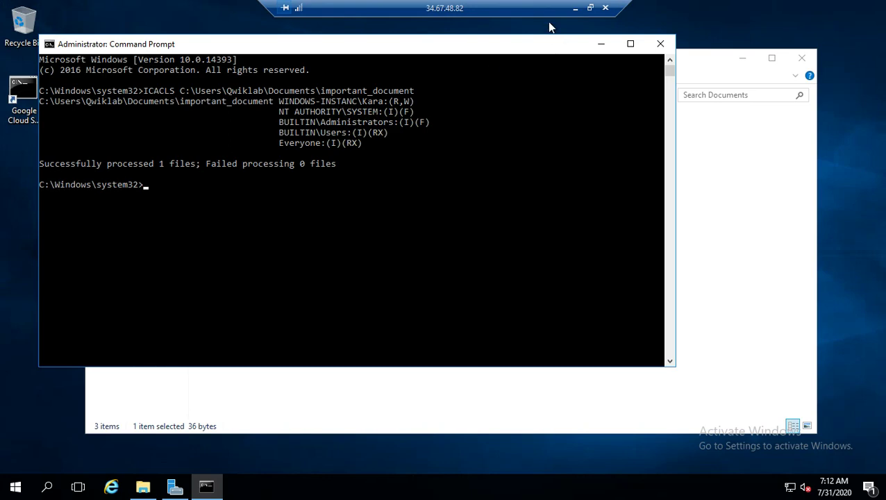
click(575, 8)
scroll(271, 281, down, 7)
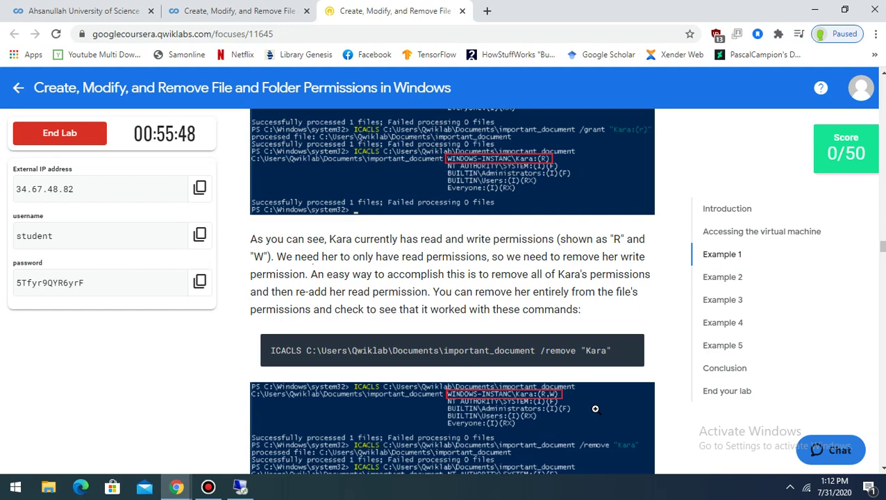
Run ICACLS C:\Users\Qwiklab\Documents\important_document /remove "Kara" in the remote Command Prompt
scroll(595, 409, down, 2)
click(240, 486)
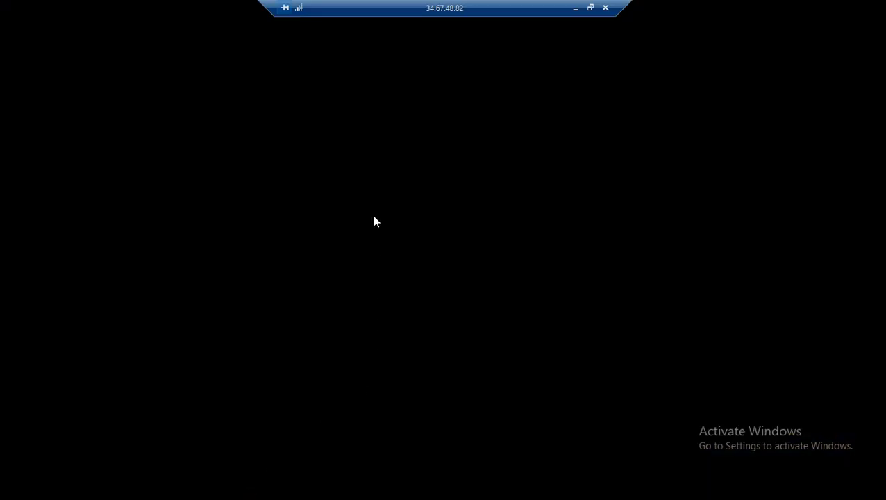
text(ICACLS C:\Users\Qwiklab\Documents\important_document /remove "Kara")
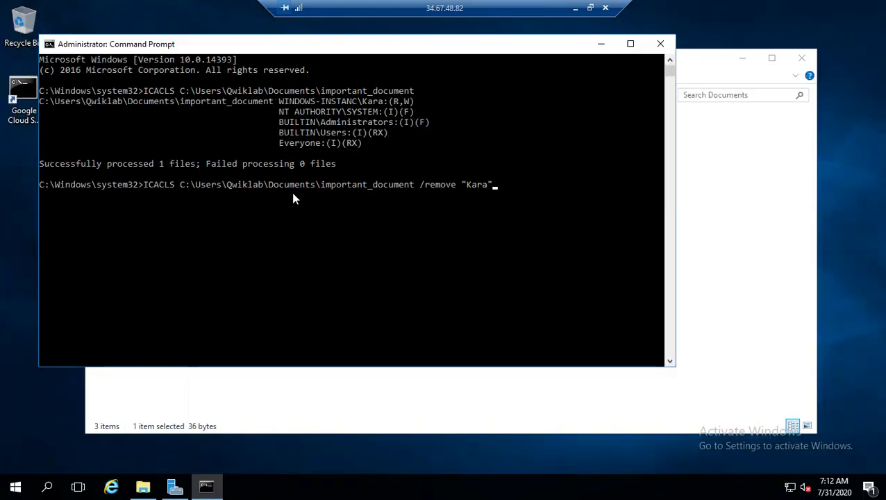
key(Return)
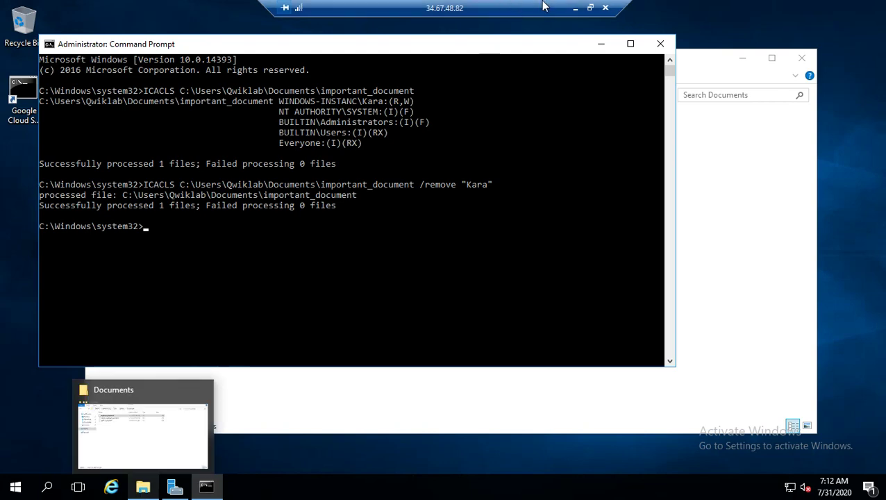
Copy and rerun the ICACLS listing for important_document to confirm Kara is gone
click(575, 7)
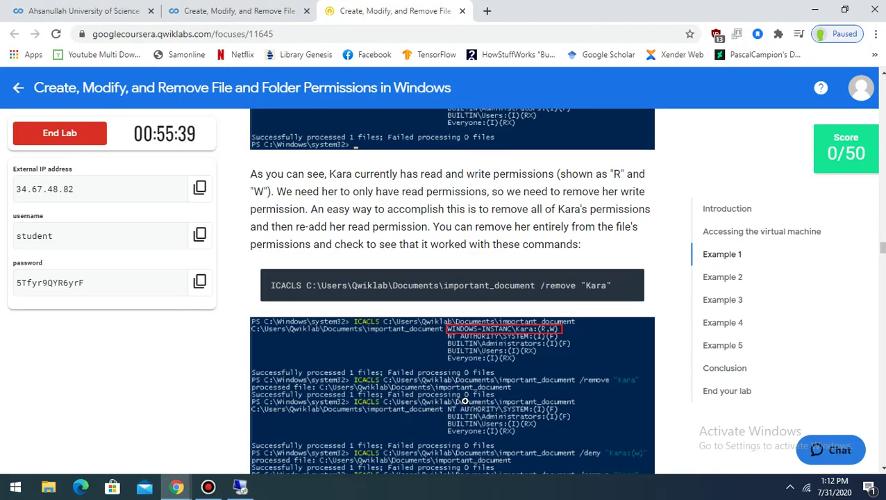
scroll(465, 401, down, 3)
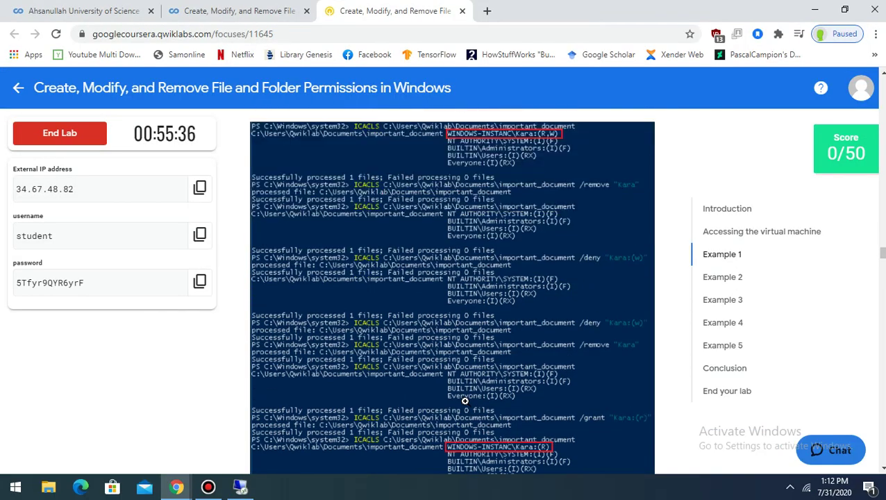
scroll(465, 401, down, 4)
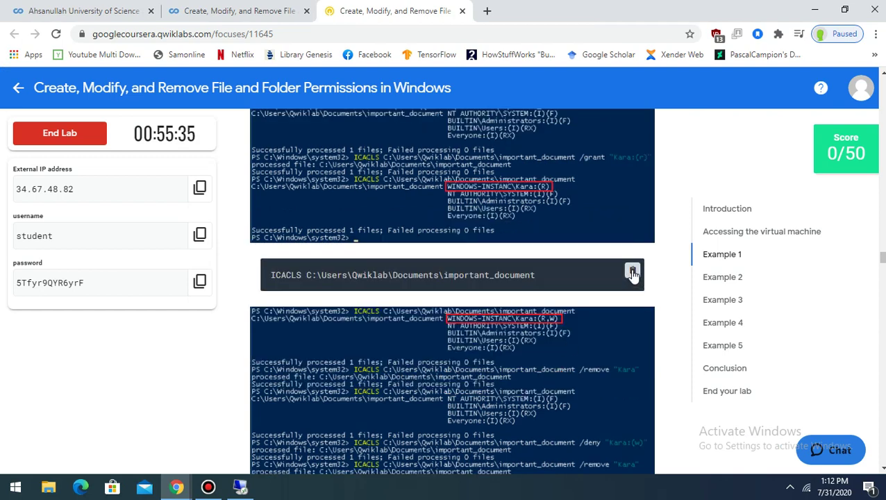
click(632, 272)
click(241, 487)
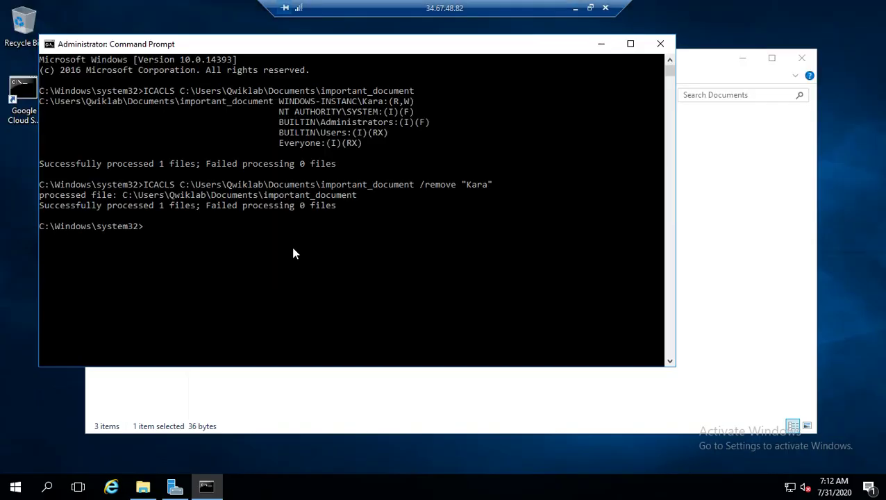
key(ctrl+v)
key(Return)
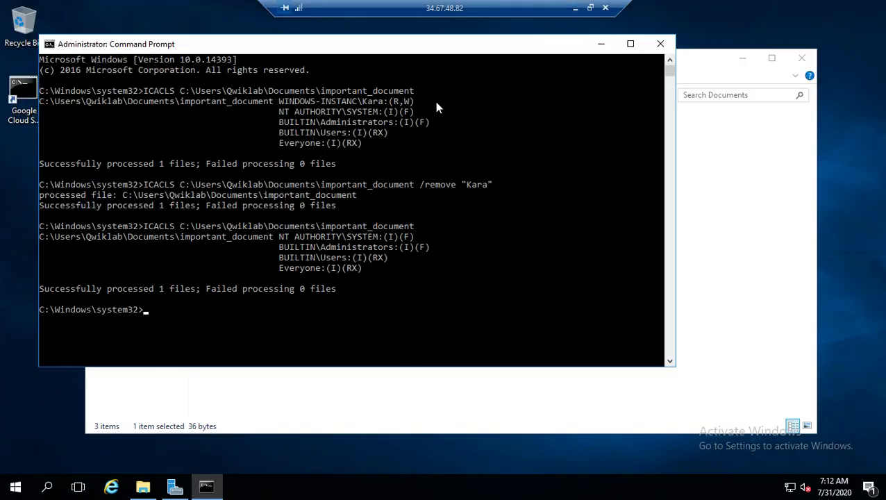
click(575, 8)
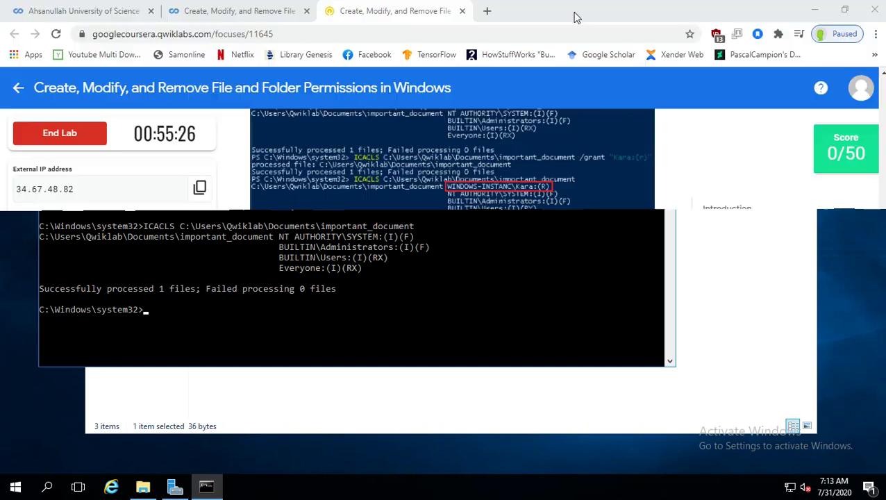
Paste and run the /grant command giving Kara read-only (R) access to important_document
scroll(462, 314, down, 2)
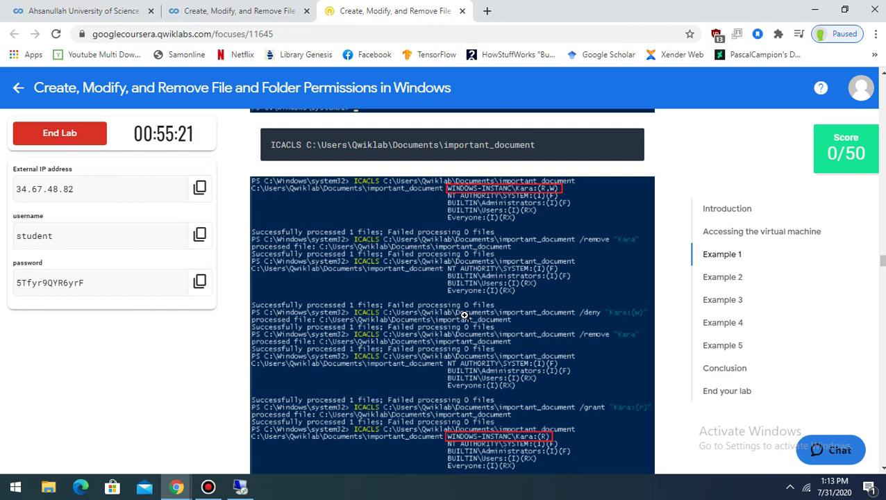
scroll(464, 314, down, 3)
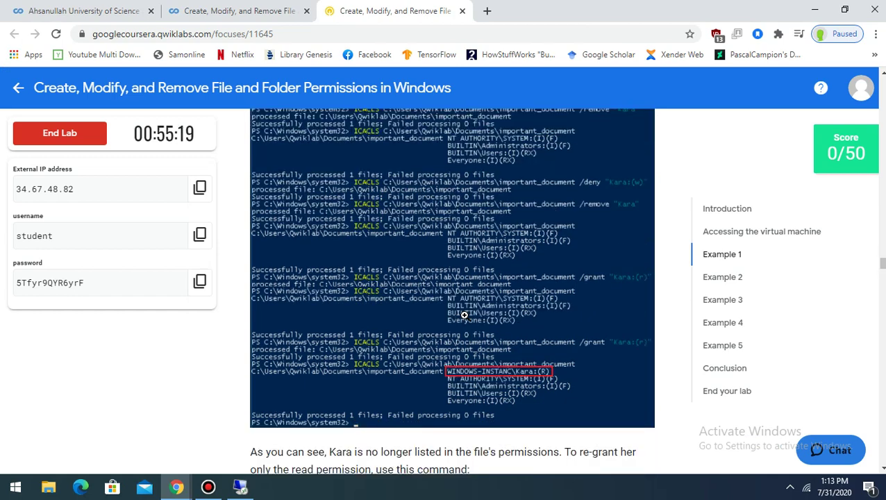
scroll(466, 314, down, 1)
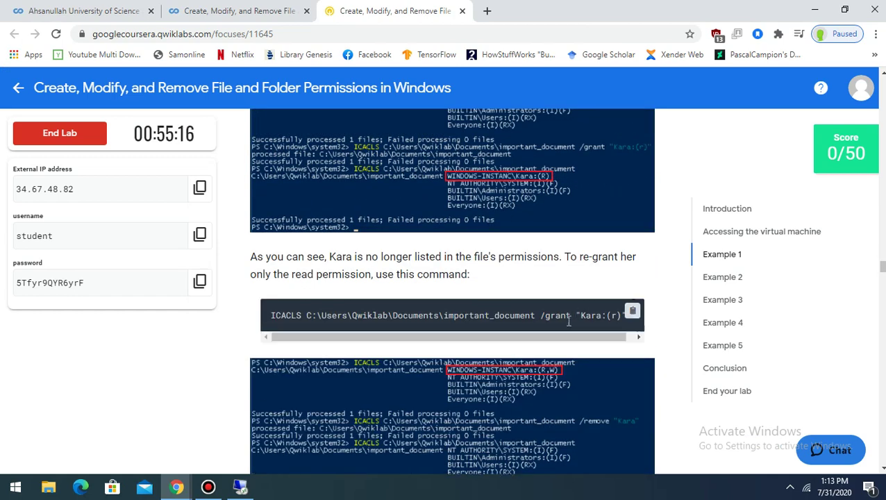
click(239, 486)
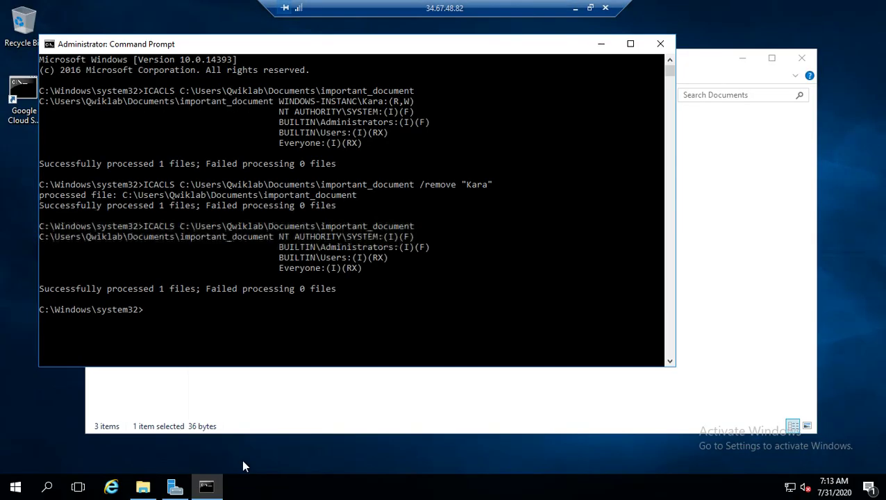
right_click(280, 308)
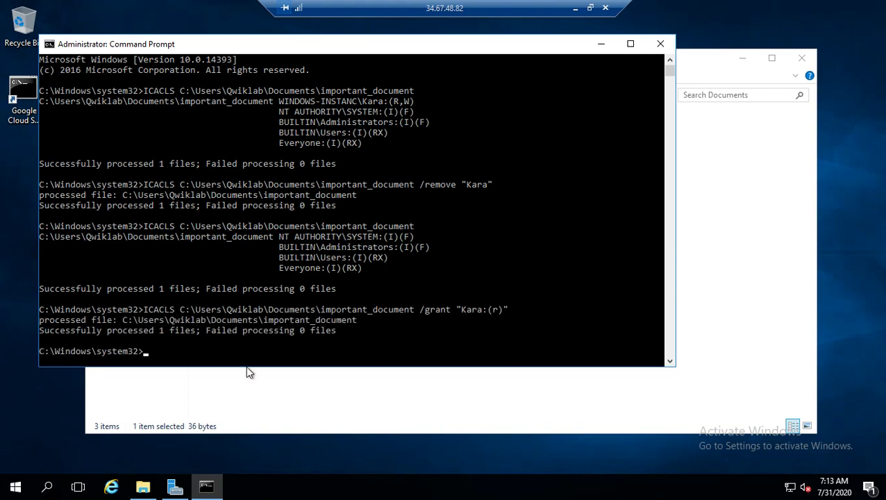
click(146, 488)
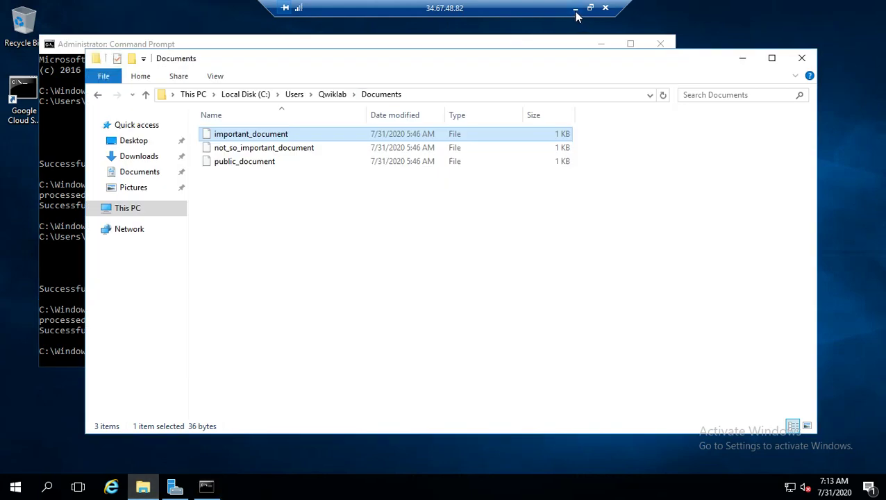
click(206, 487)
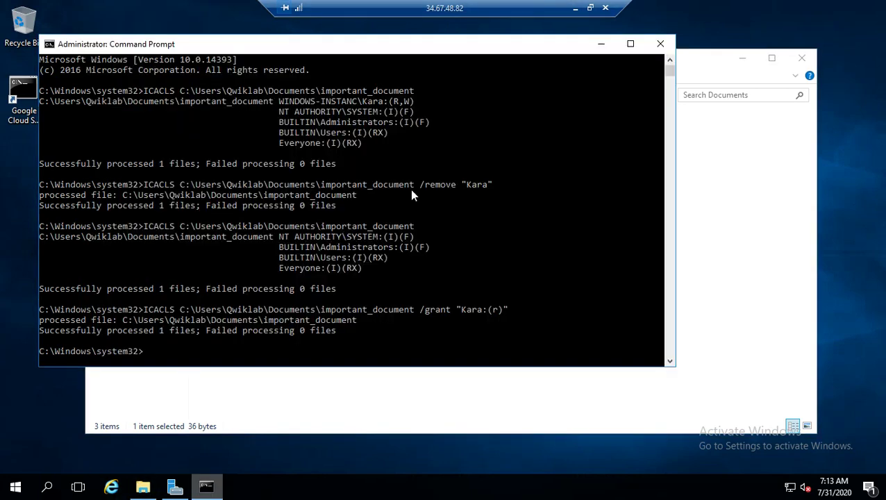
click(575, 11)
Rerun the ICACLS listing on important_document, confirming Kara:(R), then return to the lab page
scroll(592, 361, down, 5)
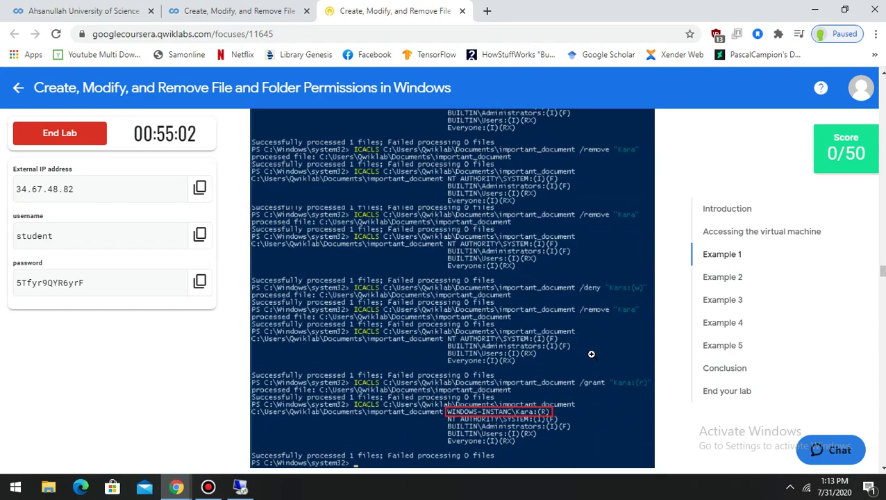
scroll(591, 354, down, 5)
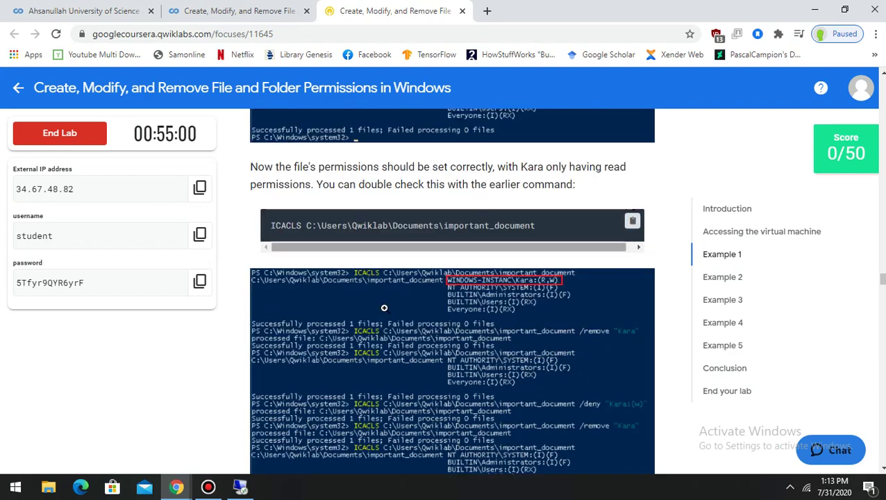
click(240, 487)
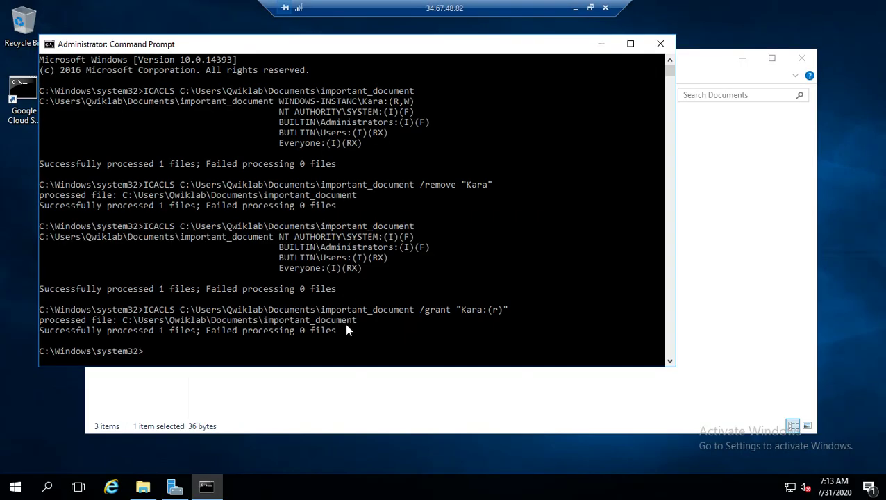
key(Up)
key(Up)
key(Return)
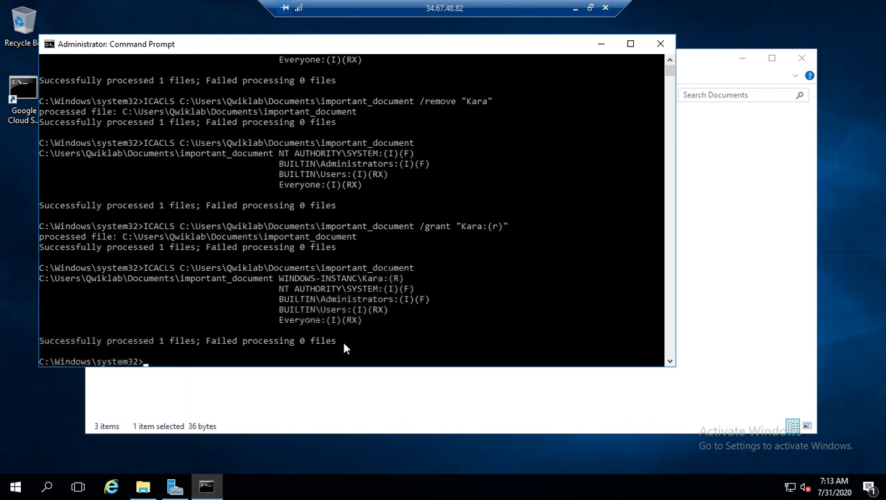
click(602, 45)
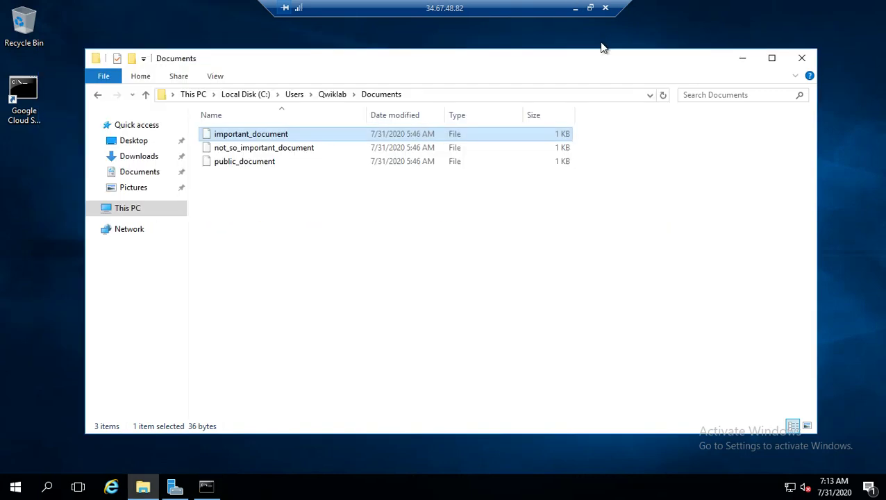
click(207, 487)
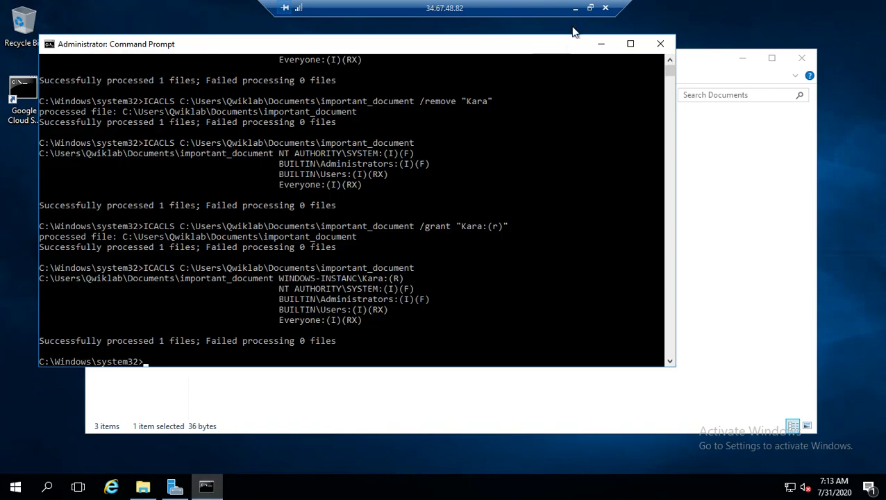
click(575, 7)
scroll(495, 308, down, 1)
scroll(494, 308, down, 4)
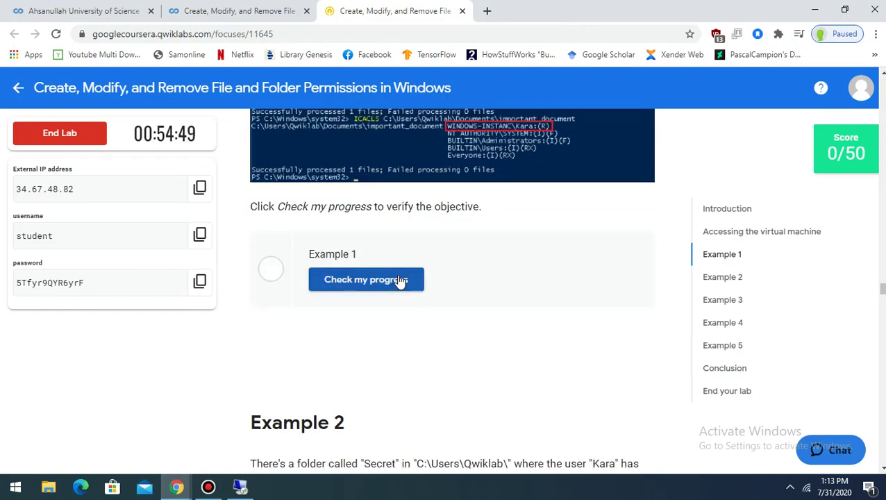
Check Example 1's progress, then copy the ICACLS C:\Users\Qwiklab\Secret\ permission-listing command
click(400, 281)
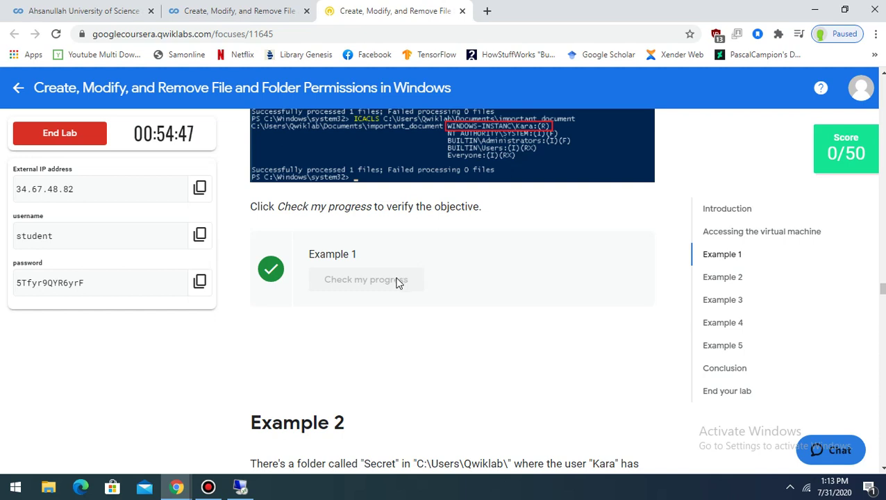
scroll(327, 331, down, 2)
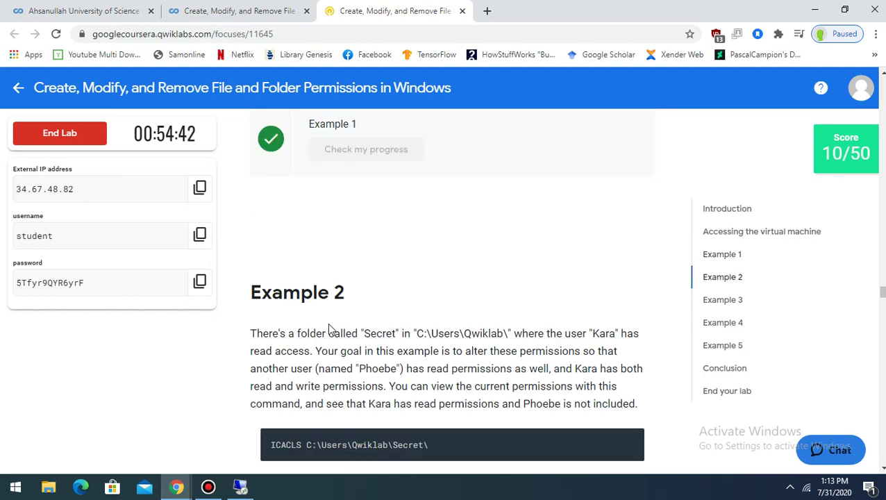
scroll(331, 329, down, 1)
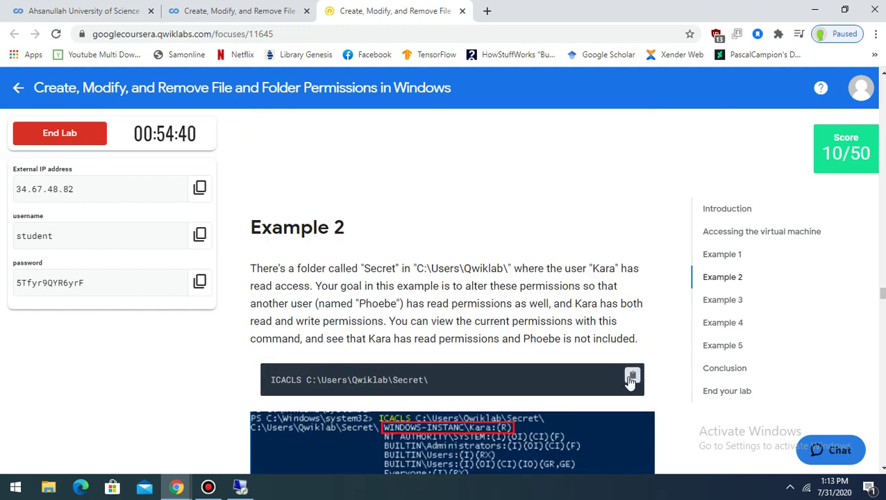
click(631, 375)
Copy the /grant "Phoebe:(r)" command and run it on the Secret folder in Command Prompt
click(240, 489)
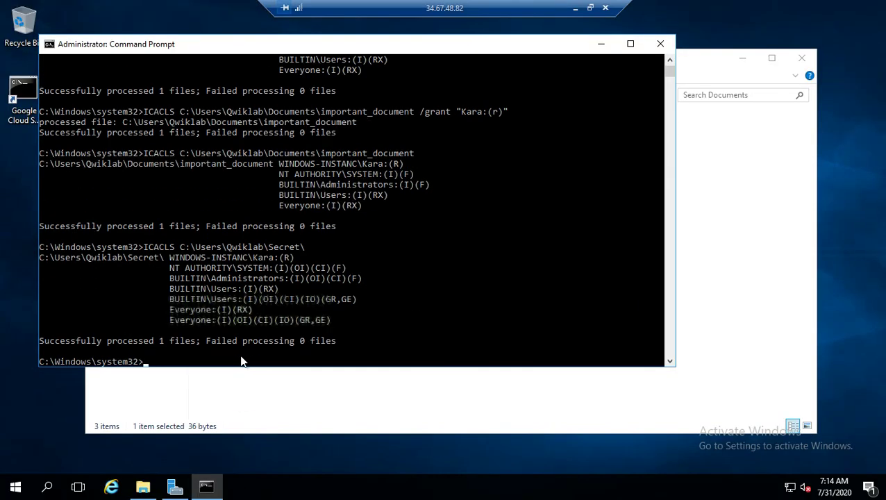
click(575, 8)
scroll(418, 365, down, 10)
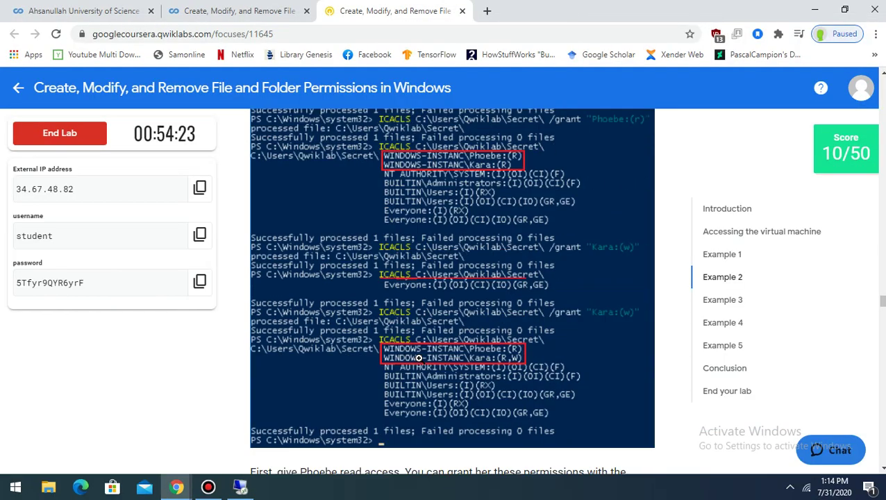
click(632, 348)
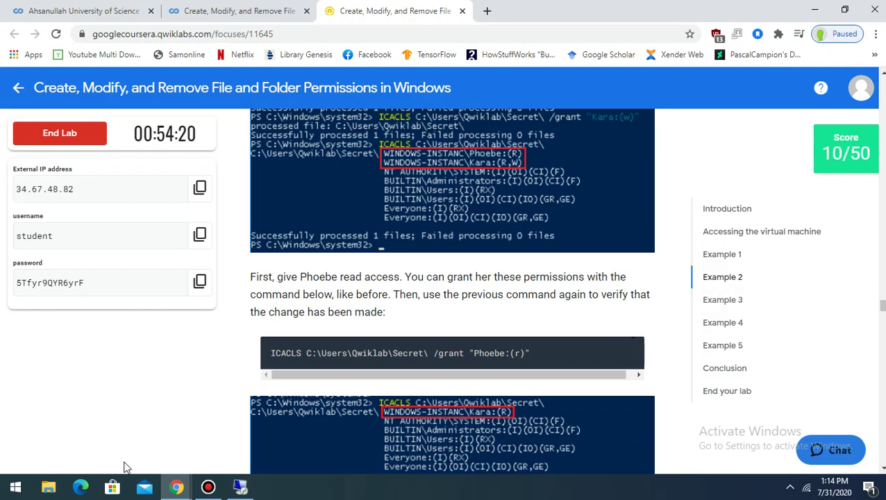
click(240, 486)
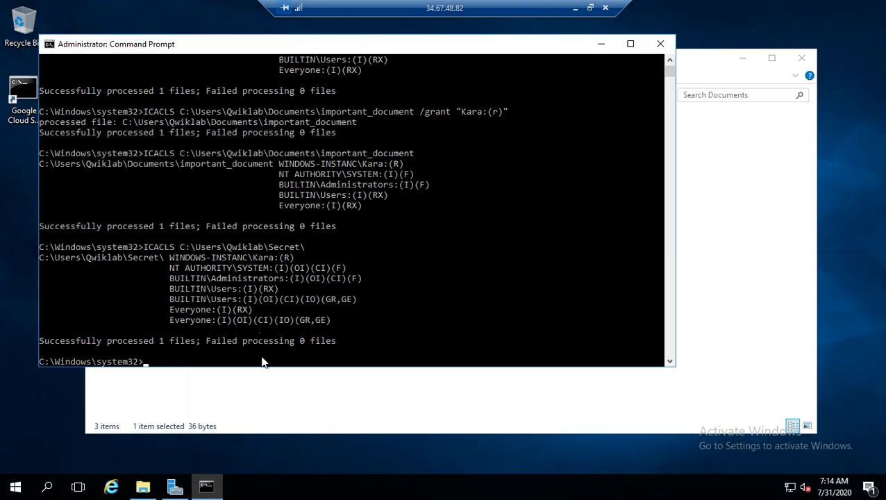
key(ctrl+v)
key(Return)
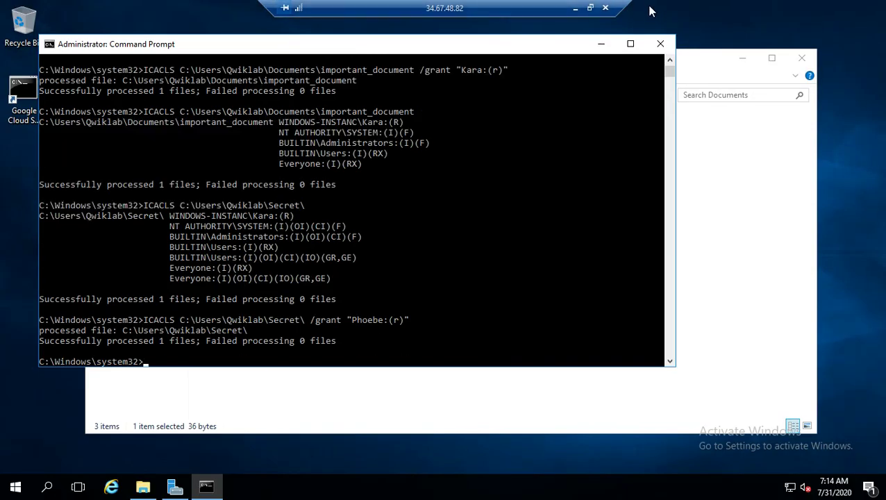
Rerun ICACLS C:\Users\Qwiklab\Secret\ to confirm Phoebe:(R) appears, then return to the lab page
click(575, 9)
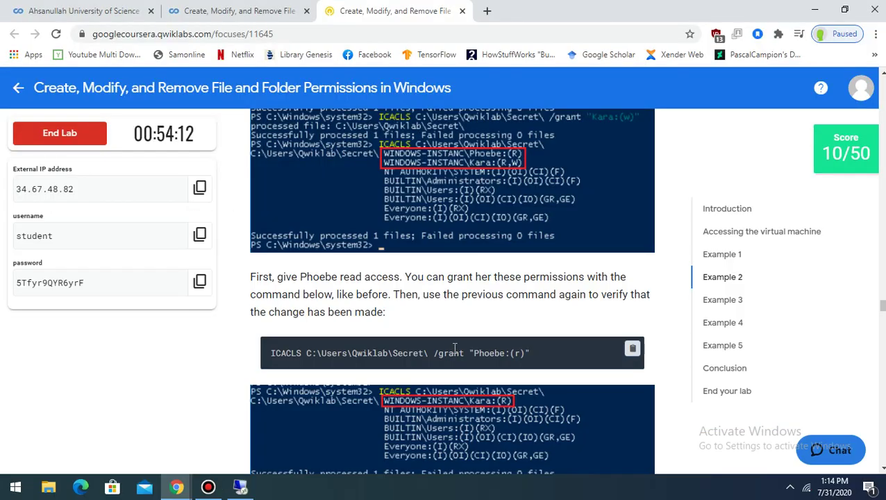
scroll(455, 347, down, 2)
scroll(455, 347, down, 3)
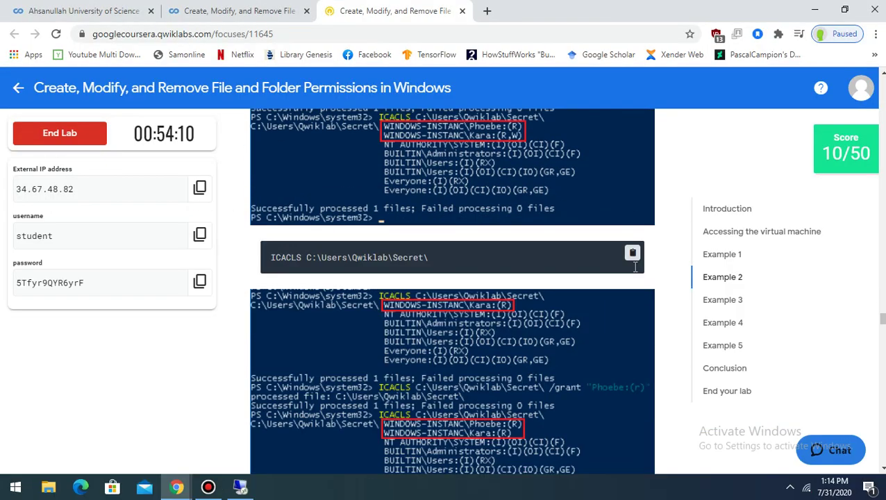
click(240, 486)
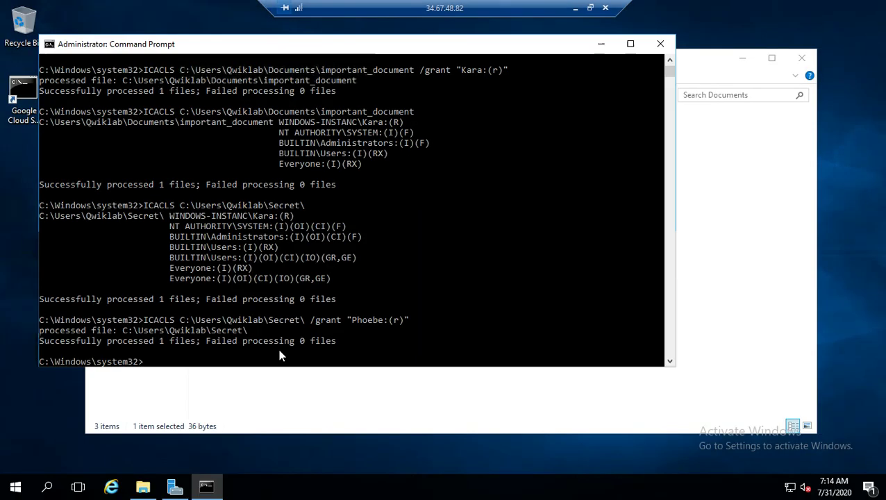
right_click(264, 359)
key(Return)
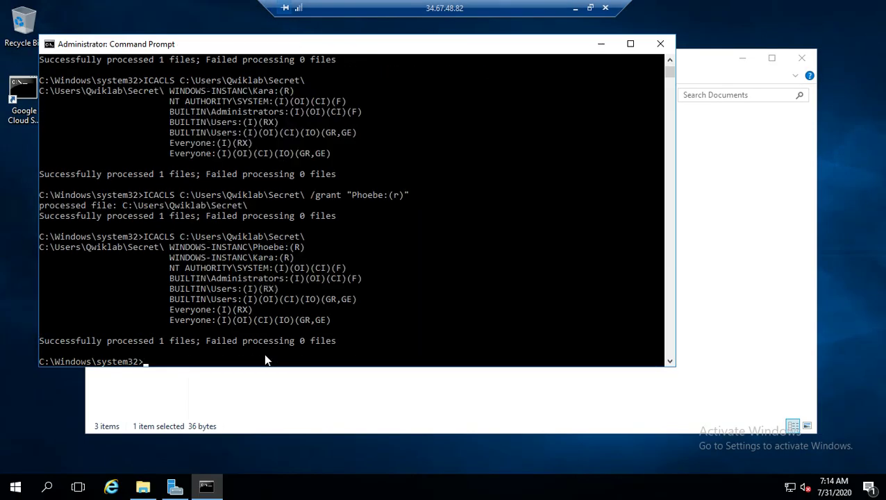
click(574, 8)
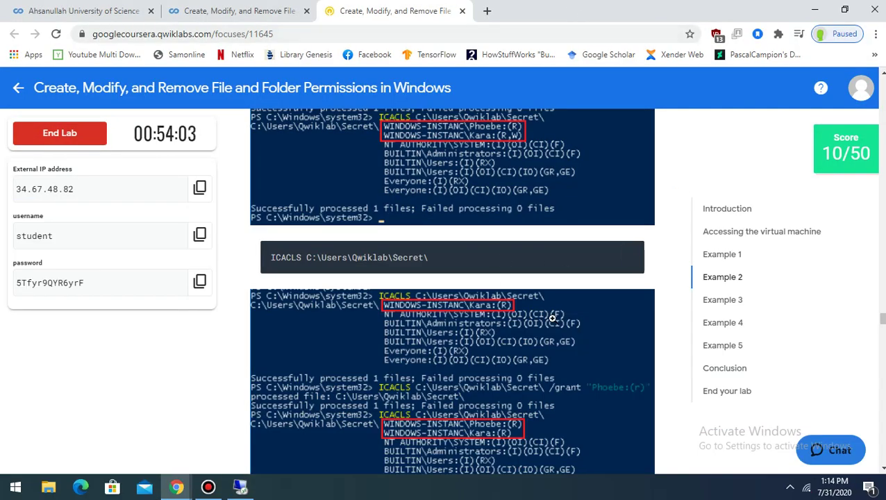
scroll(552, 322, down, 4)
scroll(552, 322, up, 2)
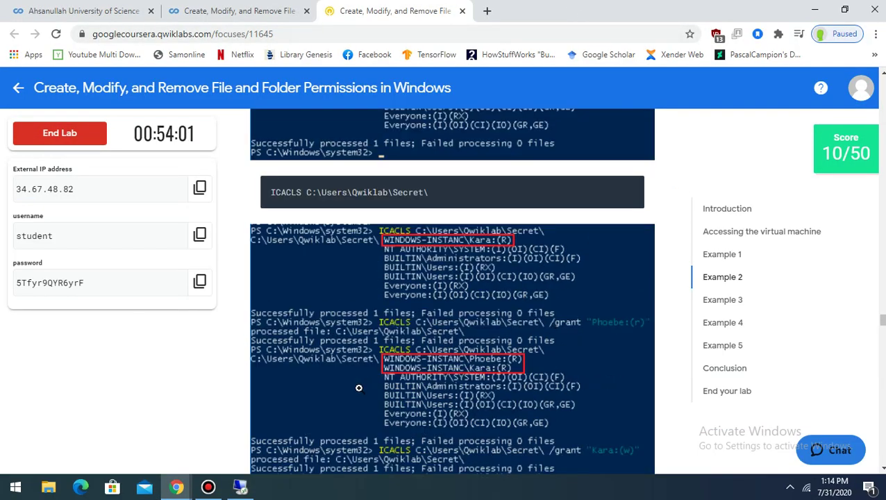
click(240, 489)
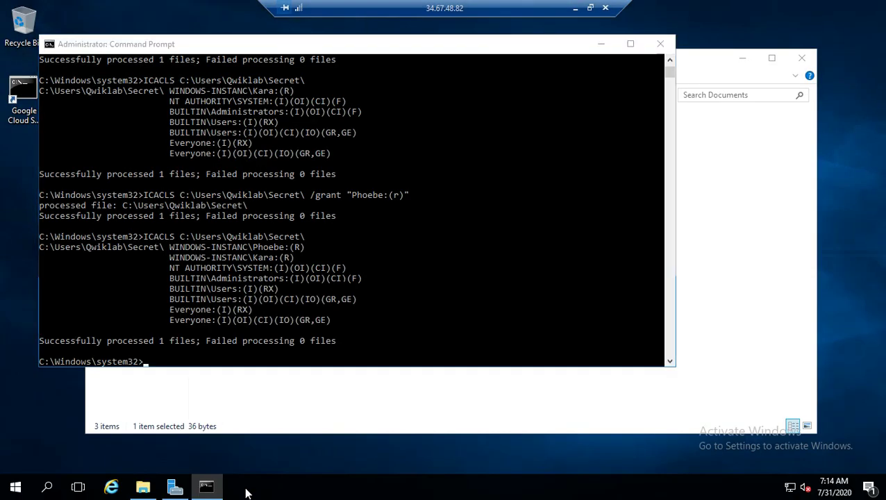
click(575, 10)
scroll(422, 335, up, 3)
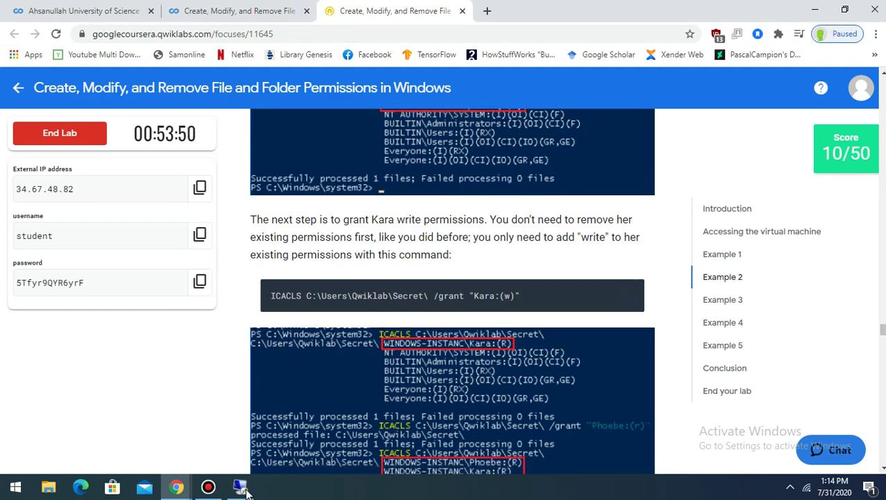
Paste and run ICACLS /grant "Kara:(w)" on the Secret folder
click(241, 487)
click(253, 345)
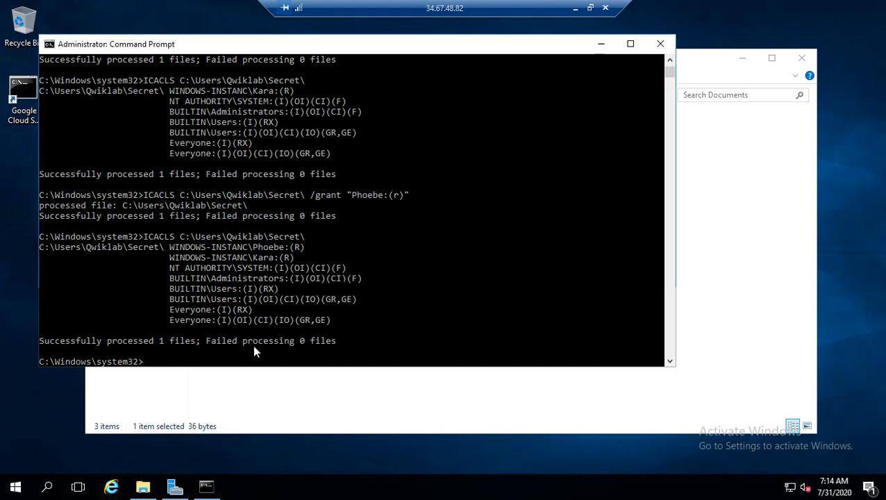
right_click(329, 361)
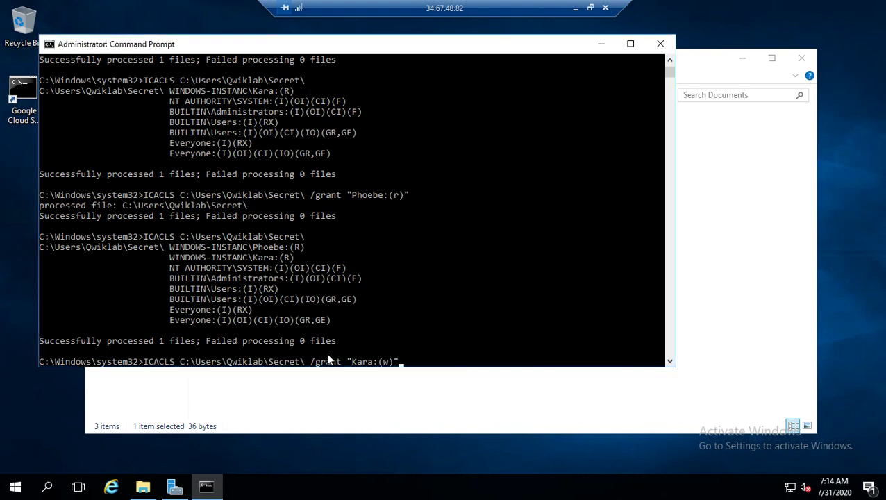
key(Return)
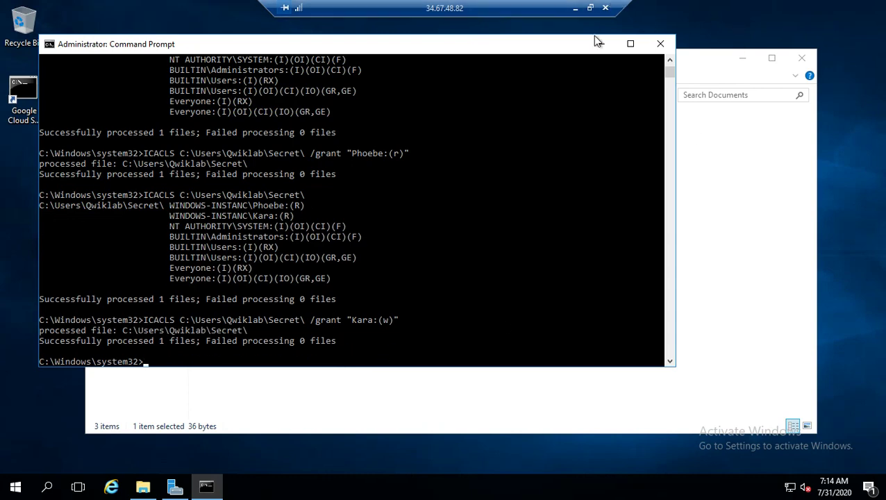
click(575, 8)
scroll(421, 276, down, 3)
scroll(421, 276, up, 2)
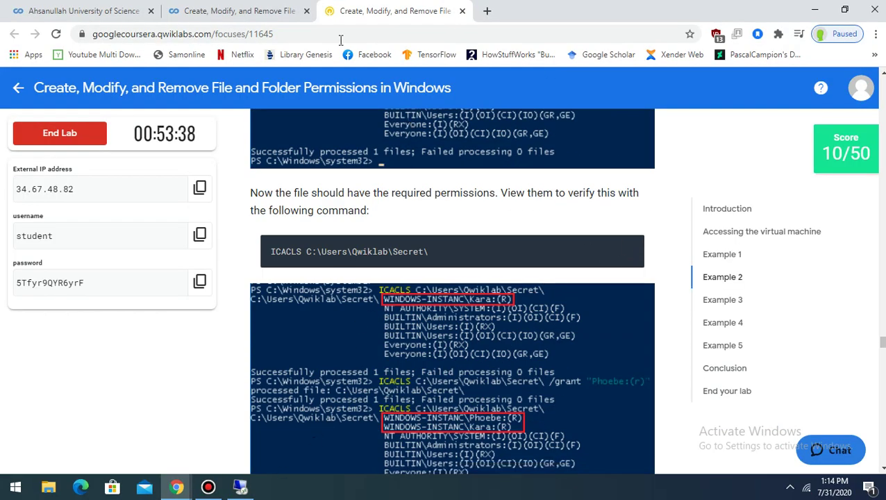
Rerun the Secret folder listing to confirm Kara:(R,W), then scroll down to the progress check
click(240, 487)
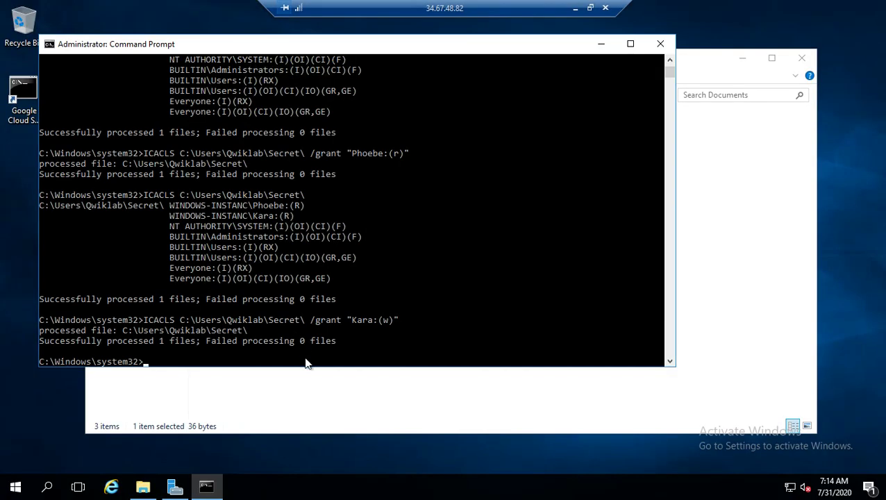
key(Up)
key(Up)
key(Return)
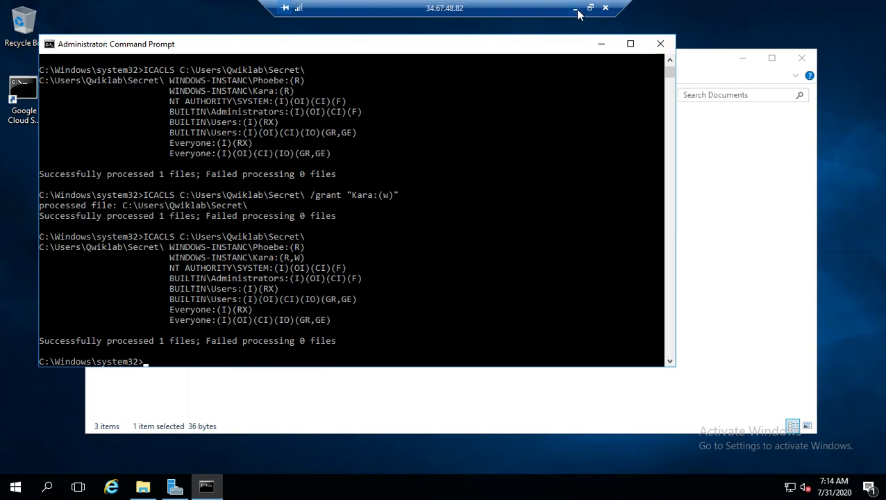
click(574, 8)
scroll(494, 273, down, 5)
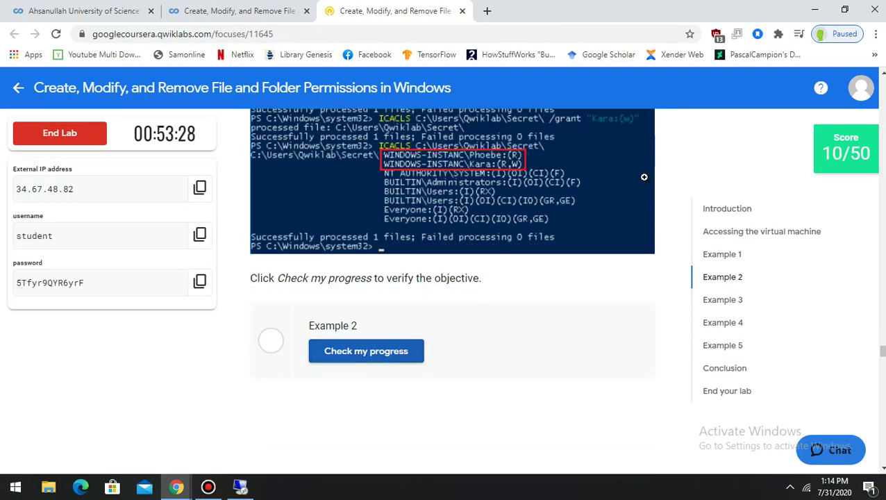
scroll(510, 293, down, 3)
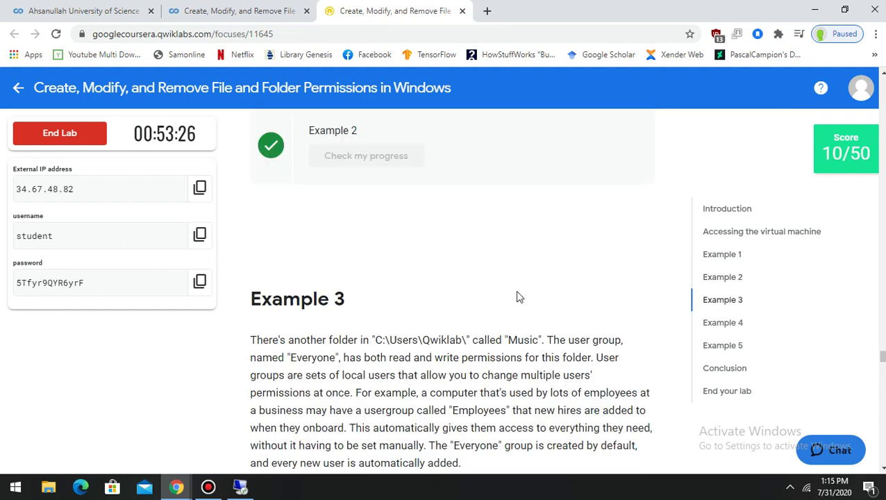